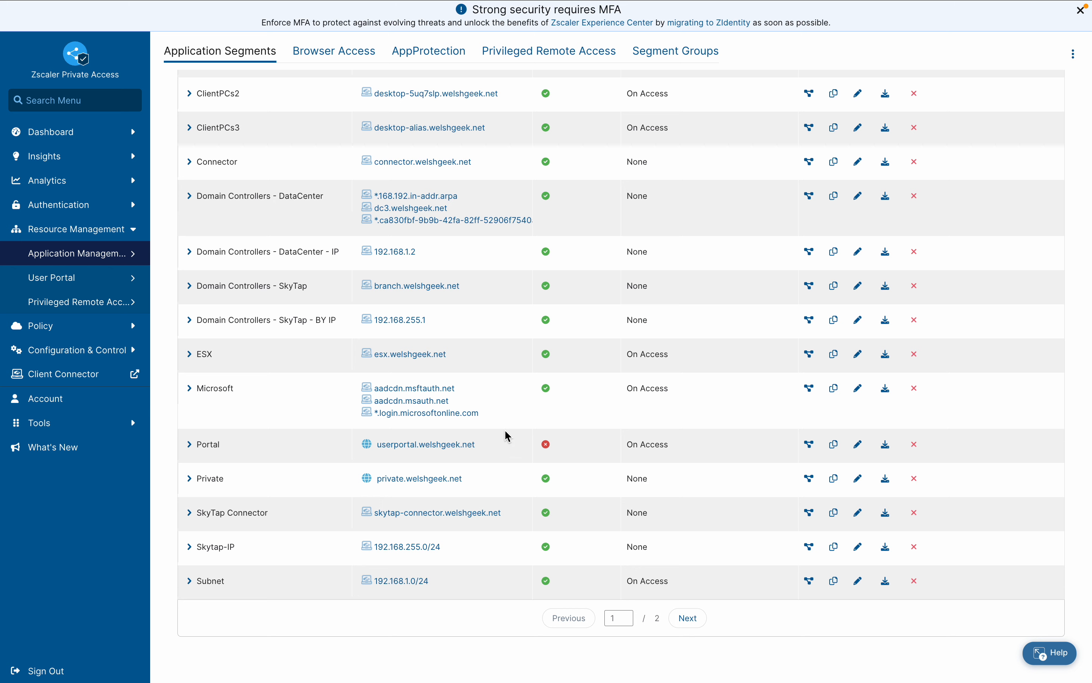
Open the access policy and examine the criteria of the Microsoft Auth Allow and Microsoft Auth Deny rules
{"action": "left_click", "coordinate": [125, 327]}
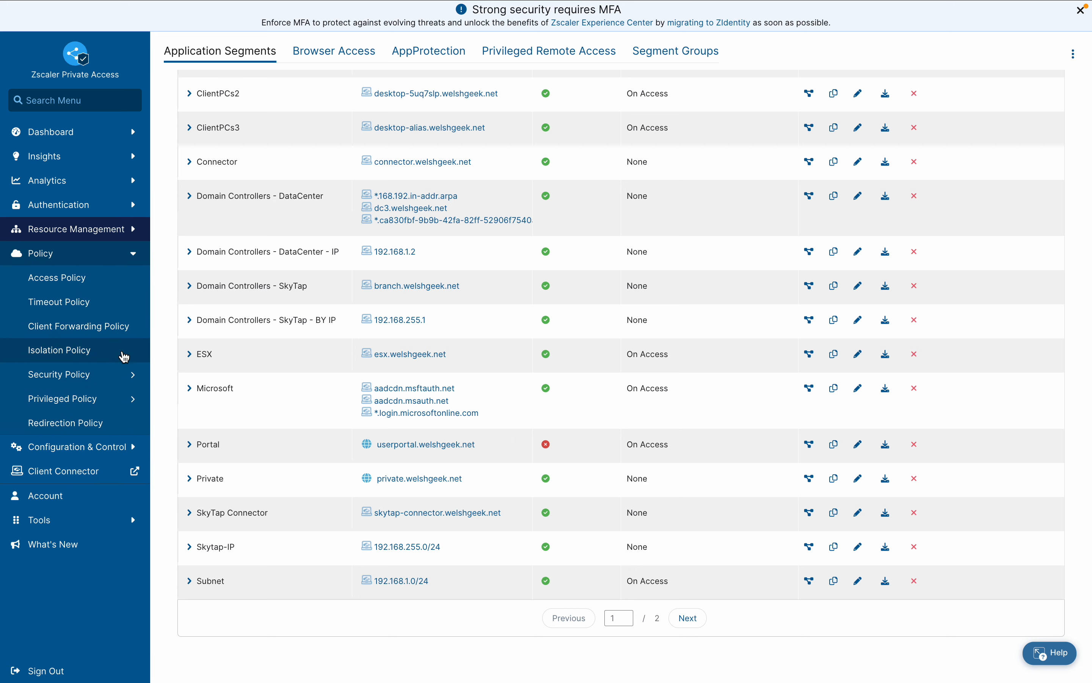
{"action": "left_click", "coordinate": [117, 285]}
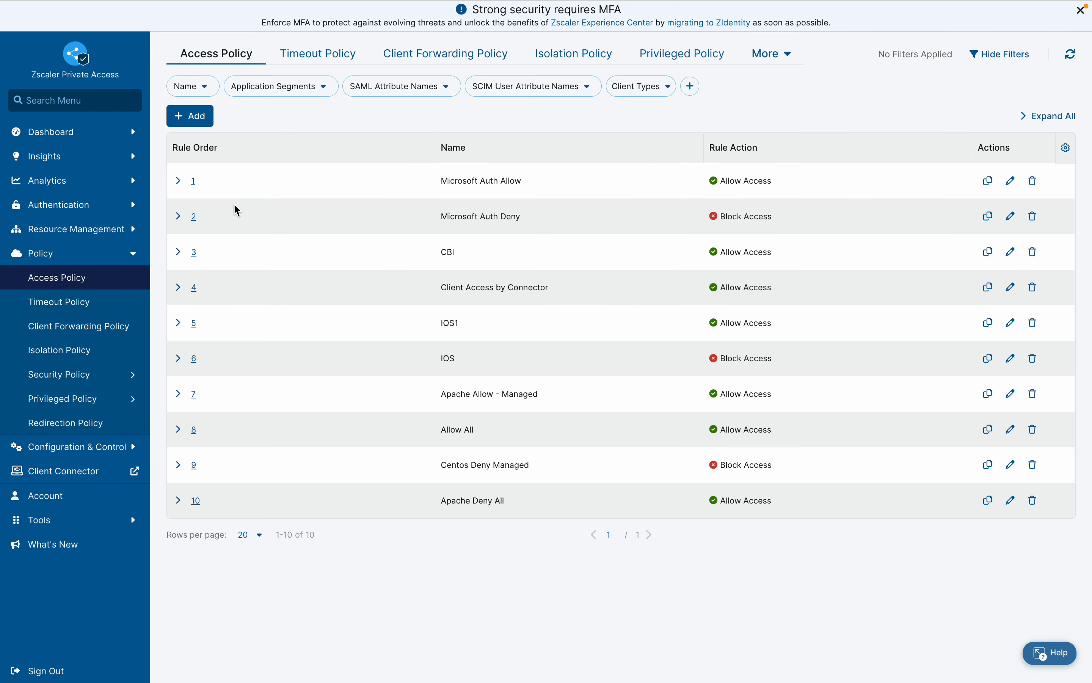
{"action": "left_click", "coordinate": [177, 181]}
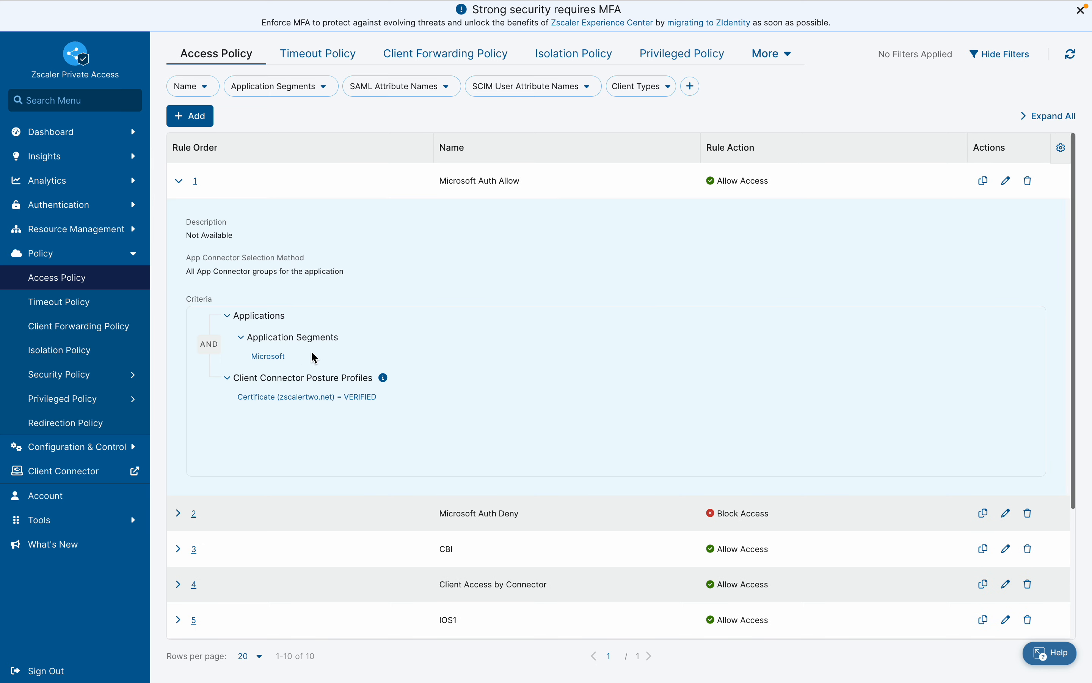
{"action": "left_click", "coordinate": [275, 400]}
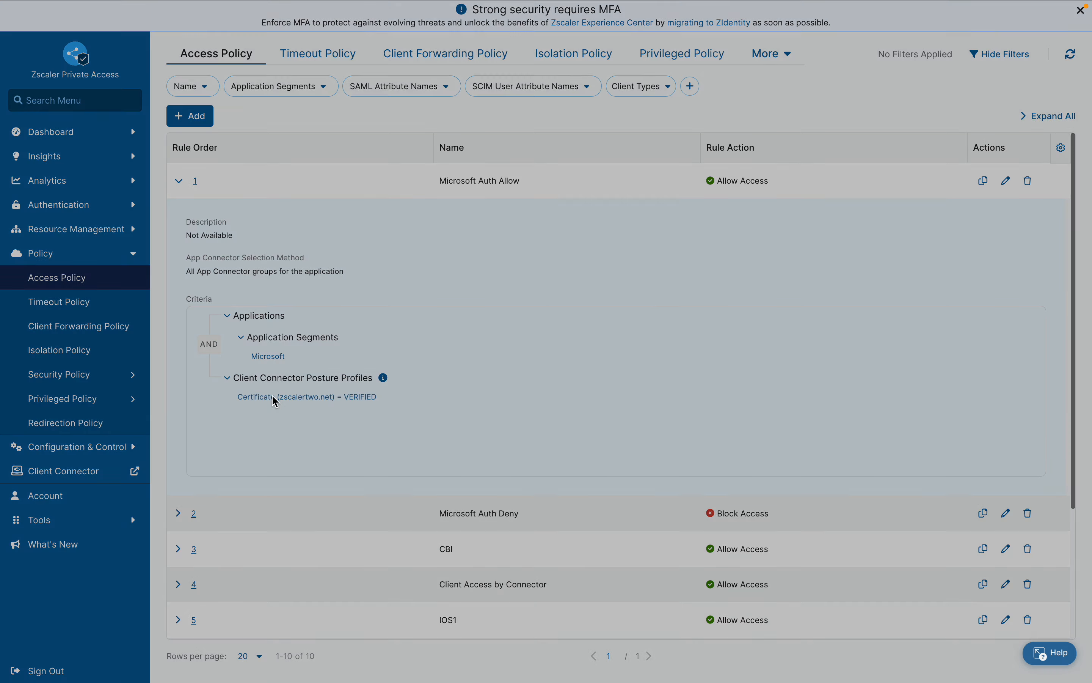
{"action": "left_click", "coordinate": [355, 224]}
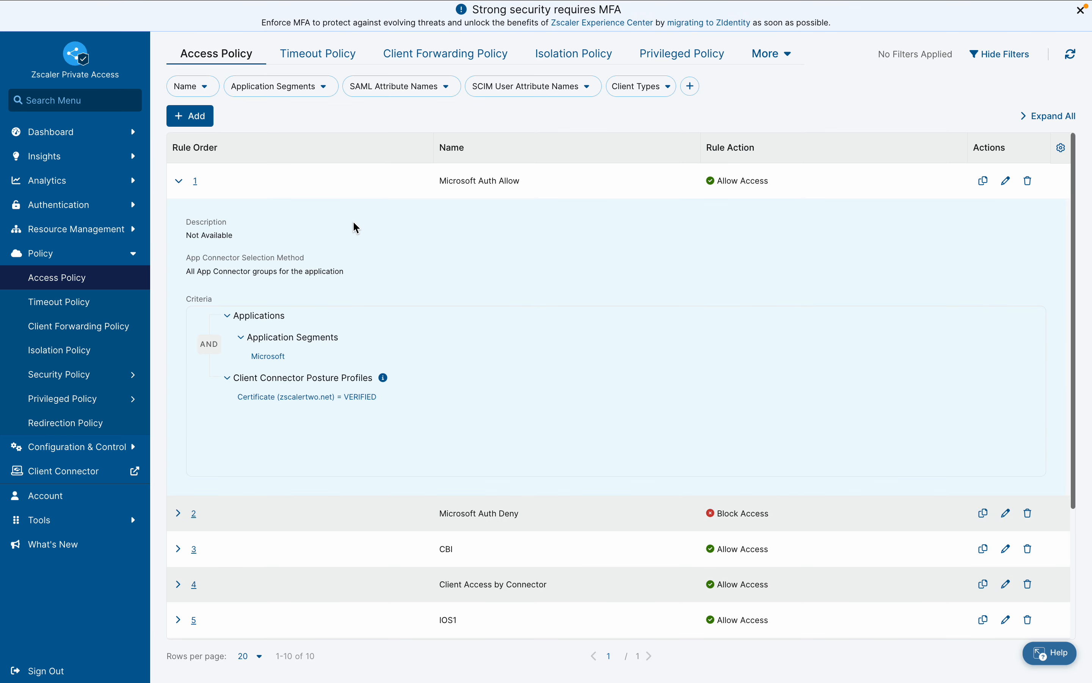
{"action": "left_click", "coordinate": [178, 514]}
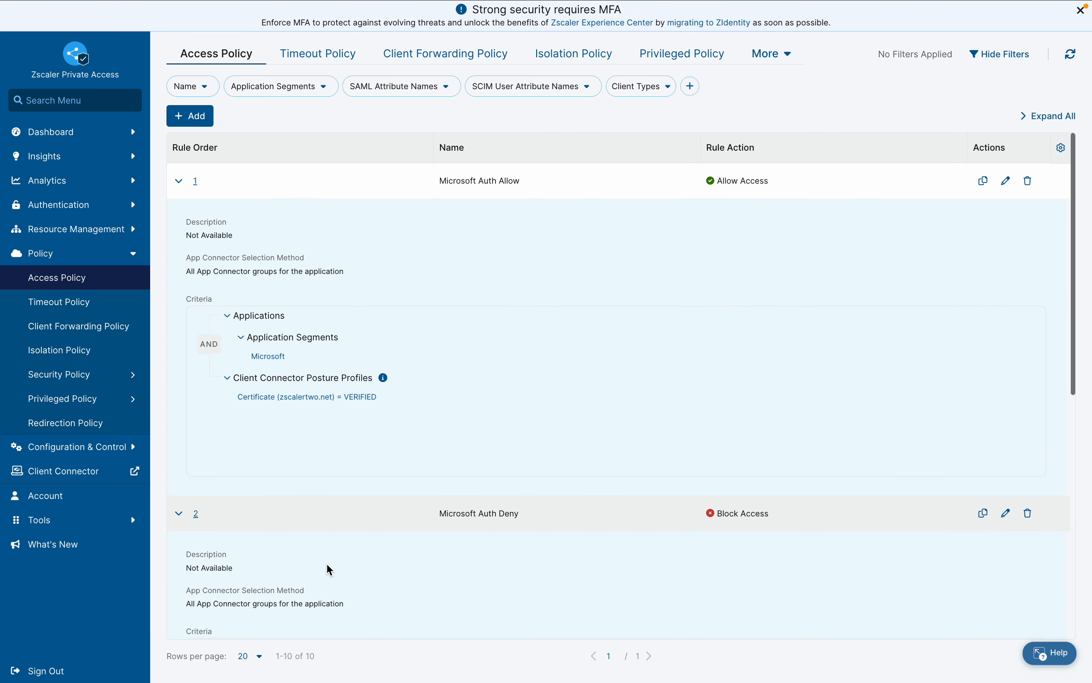
{"action": "scroll", "coordinate": [329, 568], "scroll_direction": "down", "scroll_amount": 3}
{"action": "scroll", "coordinate": [330, 570], "scroll_direction": "up", "scroll_amount": 3}
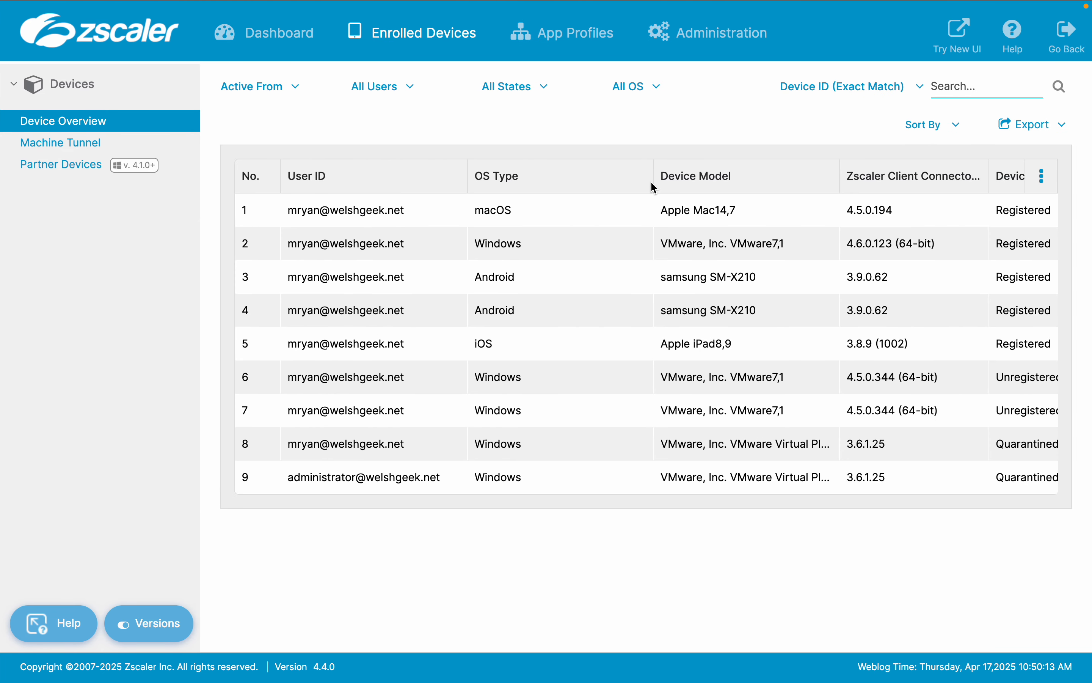
Switch to the Client Connector portal and examine the Certificate device posture, including its non-exportable private key, template and issuer settings
{"action": "left_click", "coordinate": [698, 36]}
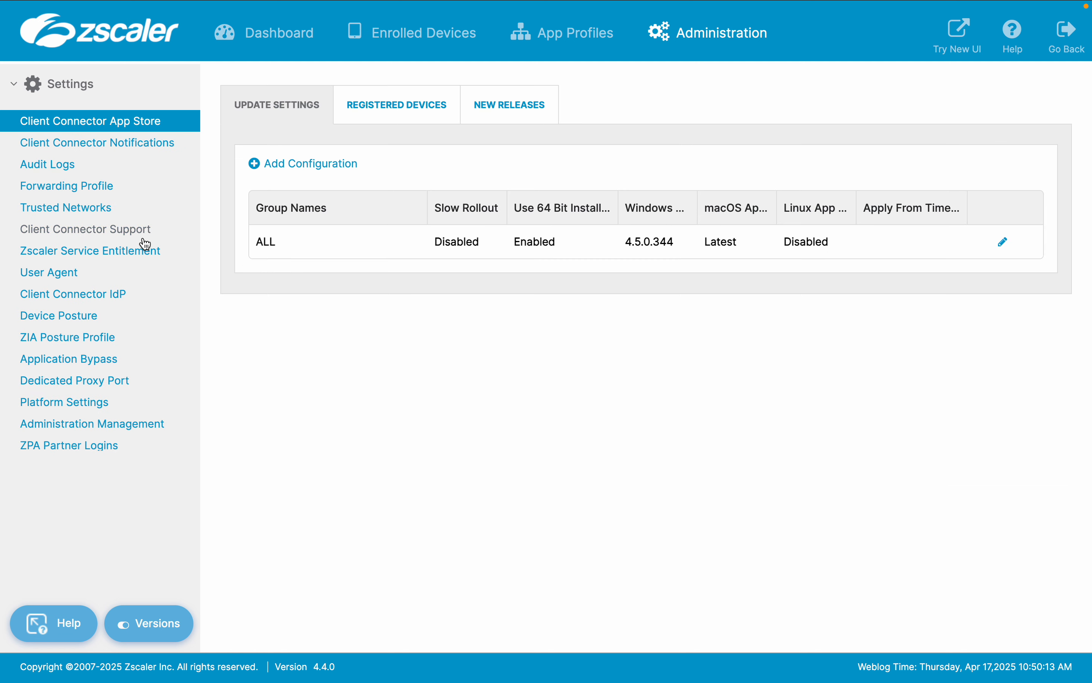
{"action": "left_click", "coordinate": [88, 323]}
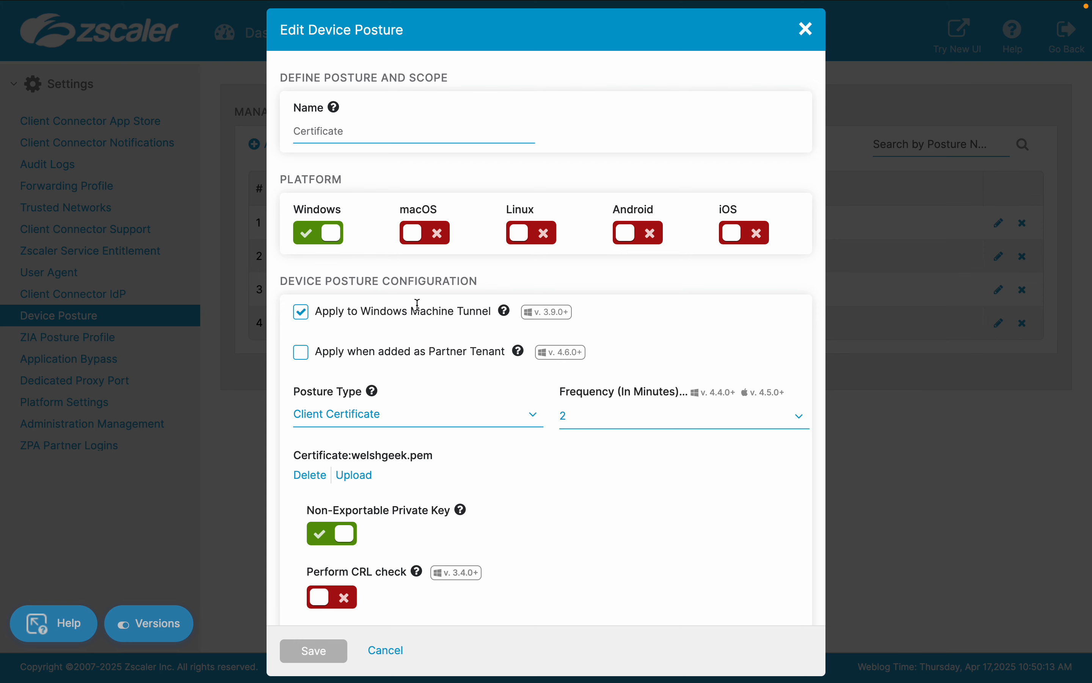
{"action": "scroll", "coordinate": [468, 312], "scroll_direction": "down", "scroll_amount": 3}
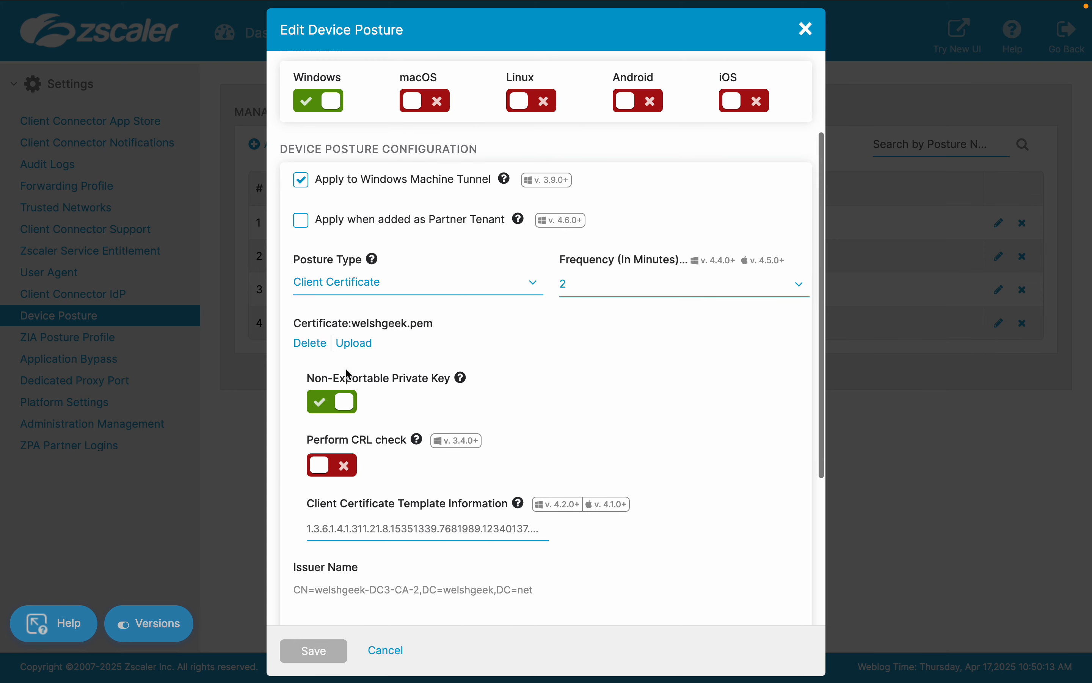
{"action": "left_click_drag", "start_coordinate": [312, 381], "coordinate": [465, 378]}
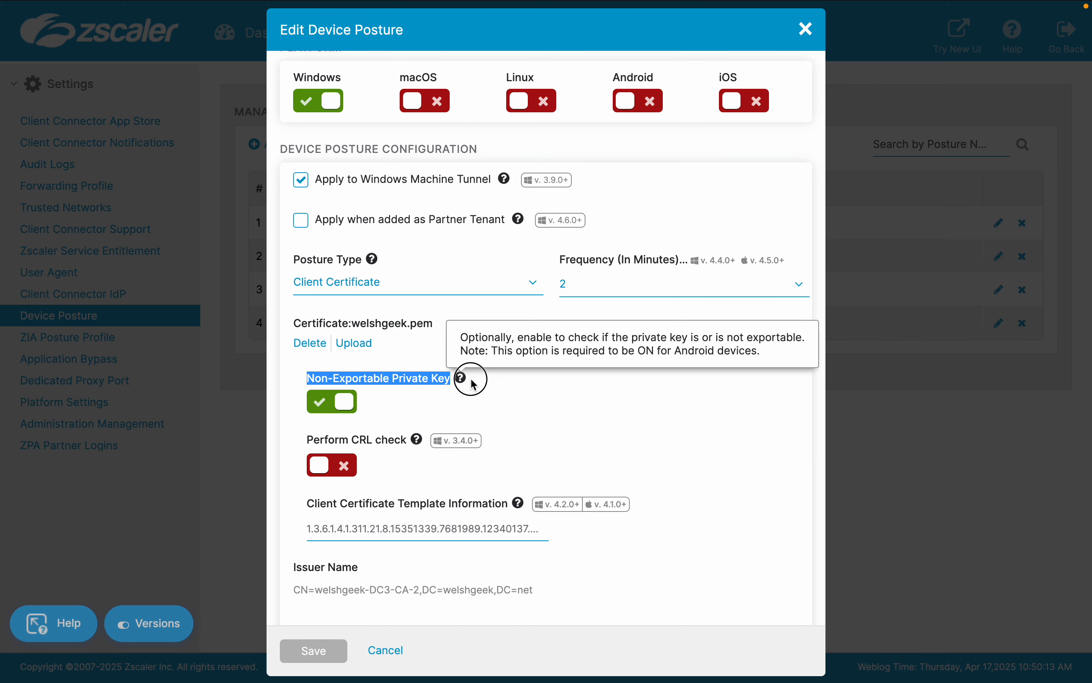
{"action": "scroll", "coordinate": [350, 496], "scroll_direction": "down", "scroll_amount": 2}
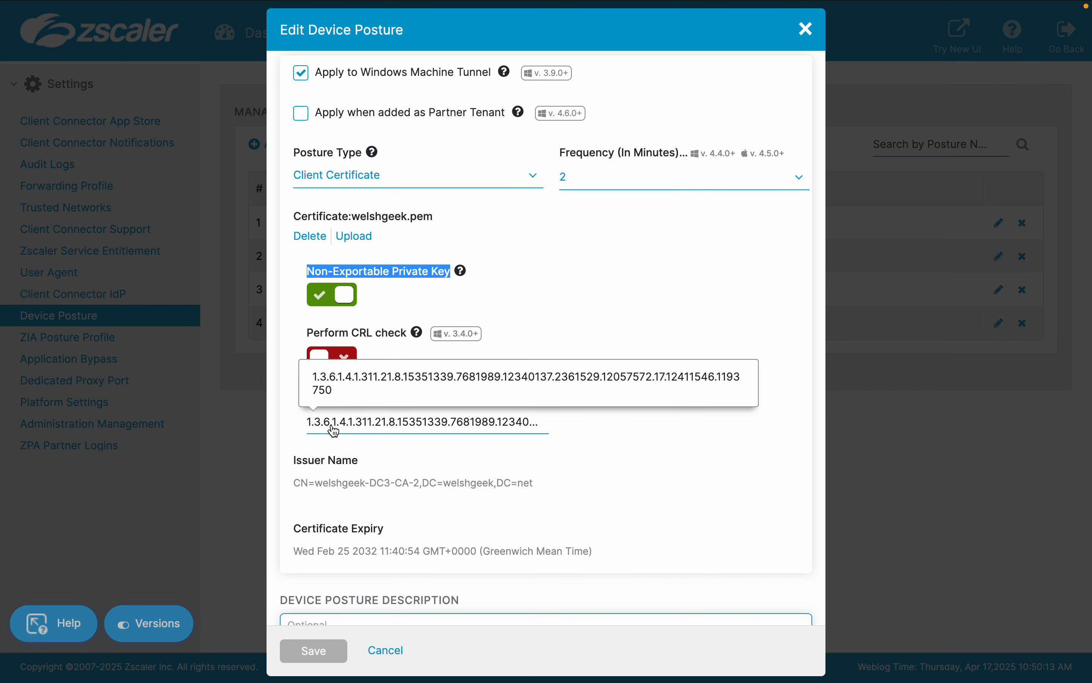
{"action": "scroll", "coordinate": [477, 483], "scroll_direction": "down", "scroll_amount": 2}
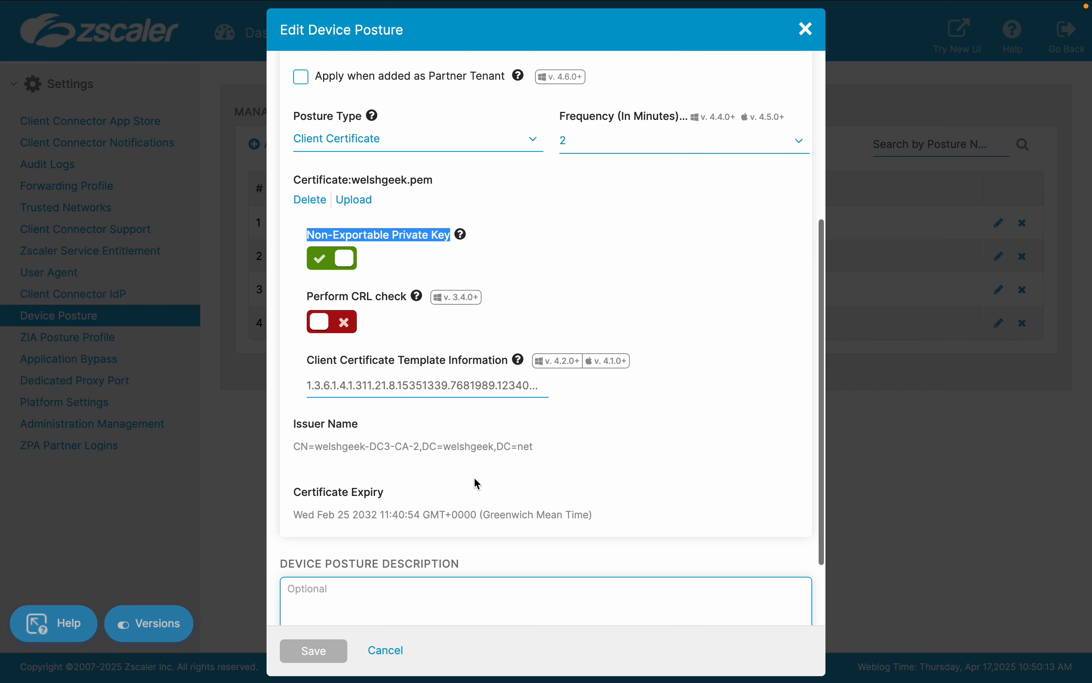
{"action": "scroll", "coordinate": [477, 484], "scroll_direction": "up", "scroll_amount": 7}
{"action": "scroll", "coordinate": [478, 484], "scroll_direction": "down", "scroll_amount": 3}
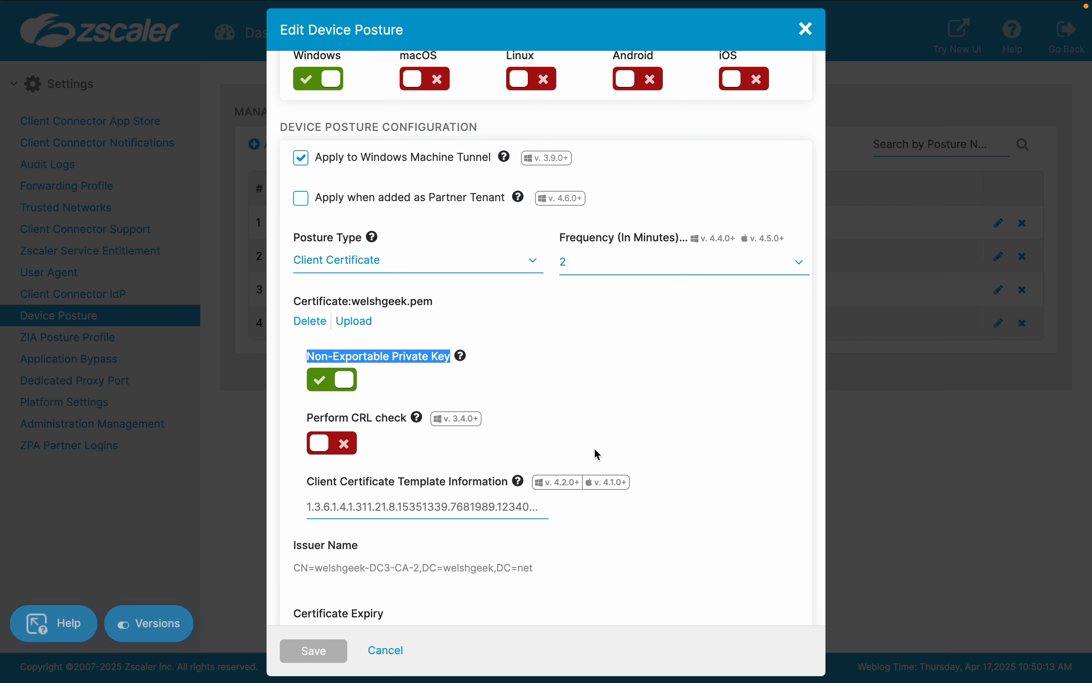
{"action": "scroll", "coordinate": [599, 455], "scroll_direction": "up", "scroll_amount": 3}
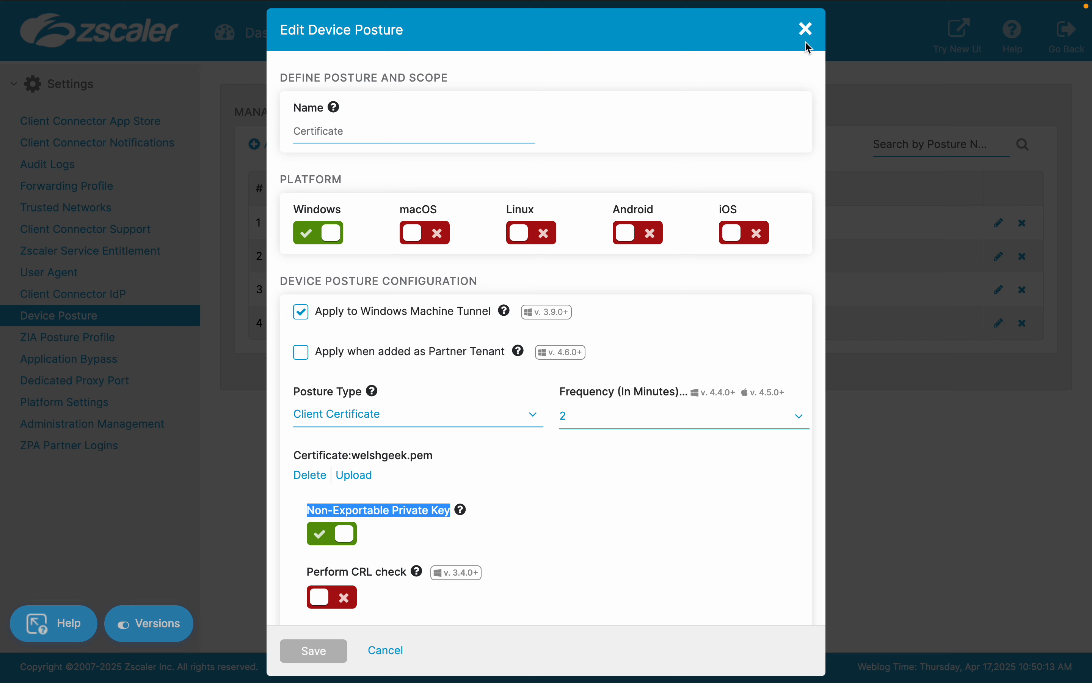
{"action": "left_click", "coordinate": [807, 30]}
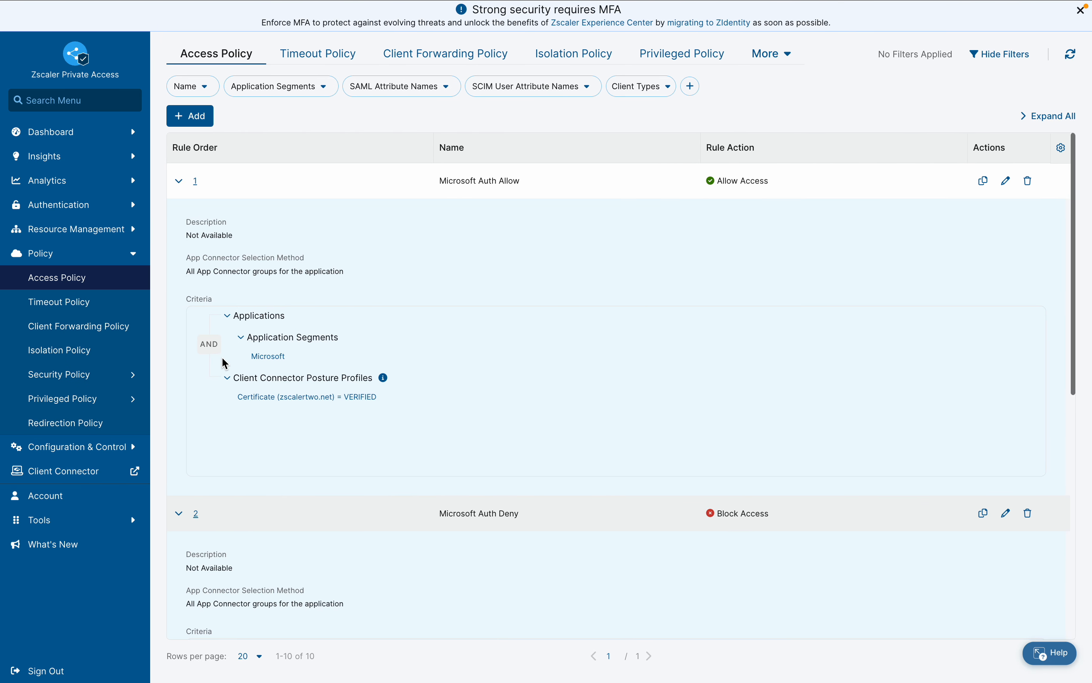
Return to the Private Access portal, view the enrollment certificates and highlight the Machine Tunnel New certificate
{"action": "left_click", "coordinate": [126, 448]}
{"action": "mouse_move", "coordinate": [129, 447]}
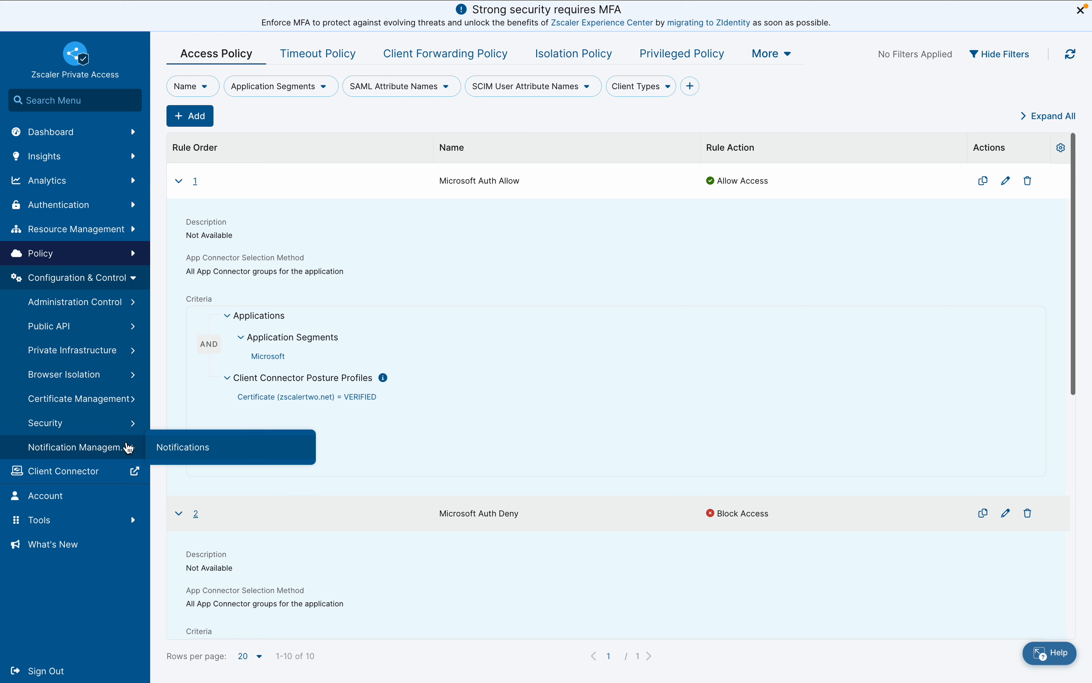
{"action": "mouse_move", "coordinate": [134, 398]}
{"action": "left_click", "coordinate": [195, 421]}
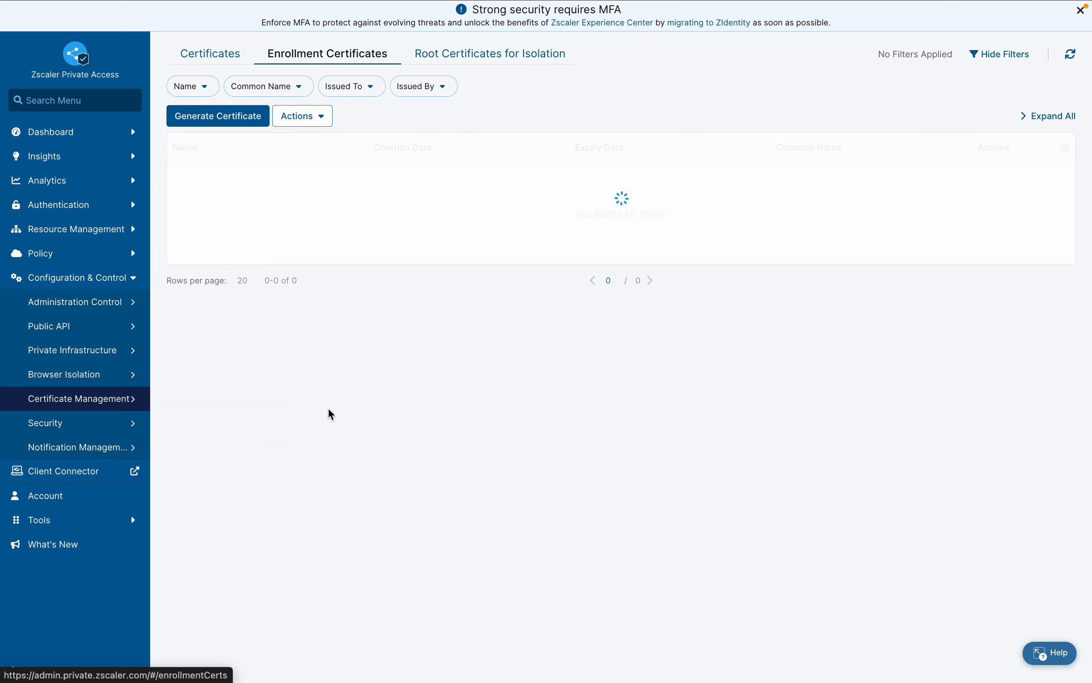
{"action": "left_click_drag", "start_coordinate": [266, 291], "coordinate": [181, 297]}
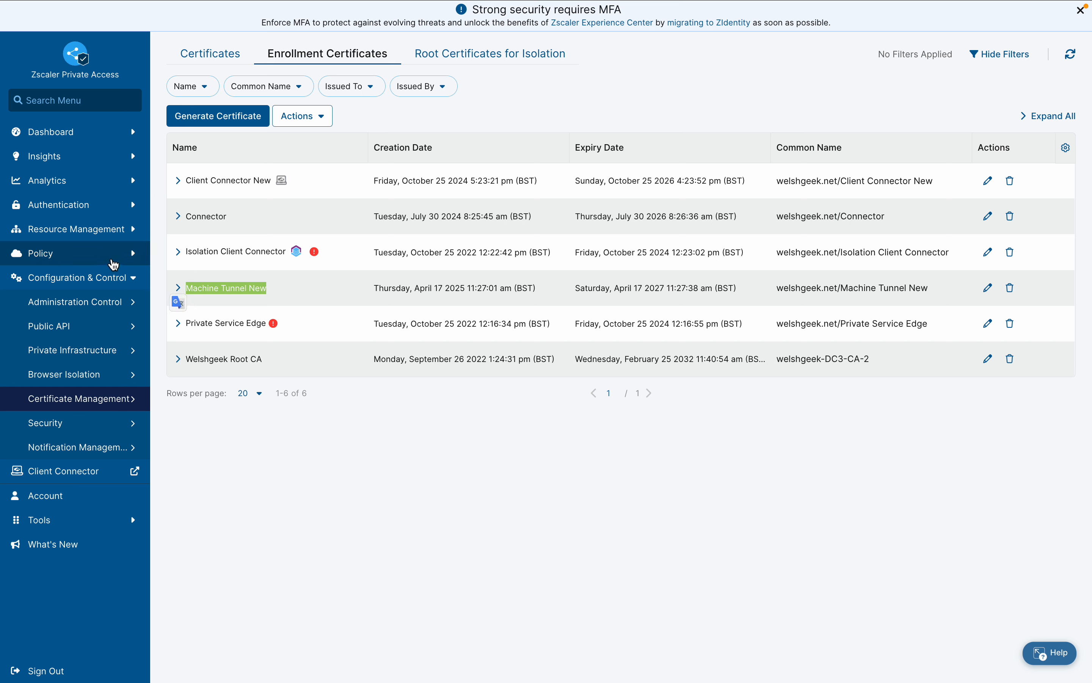
View the machine groups under device authentication and expand the MachineTunnel group
{"action": "left_click", "coordinate": [133, 253]}
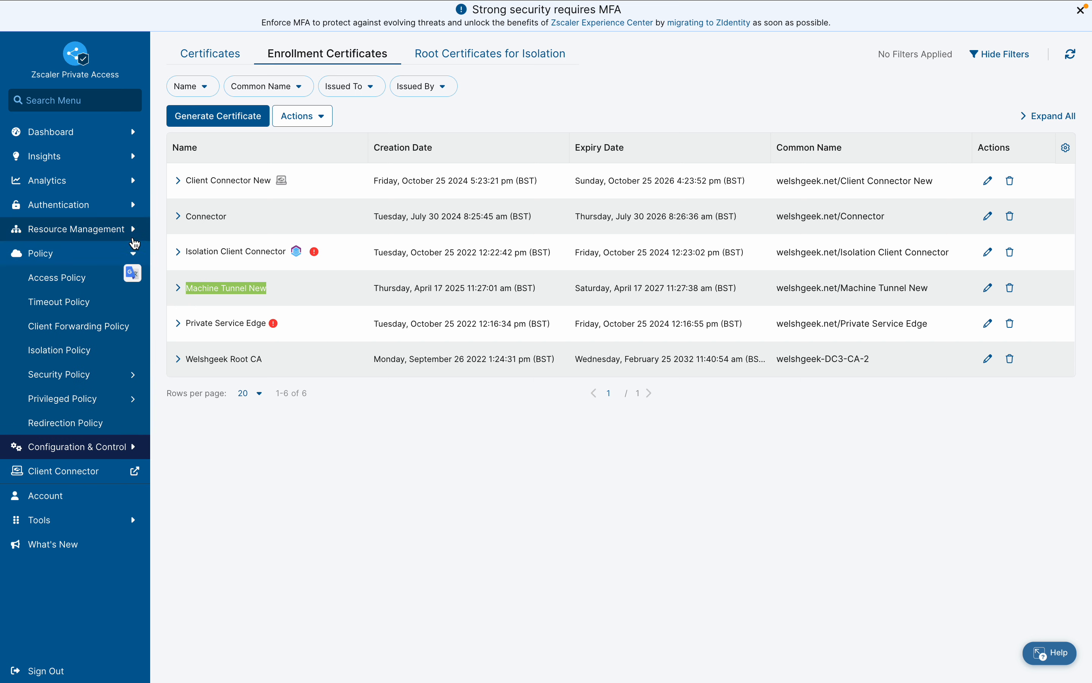
{"action": "left_click", "coordinate": [131, 229]}
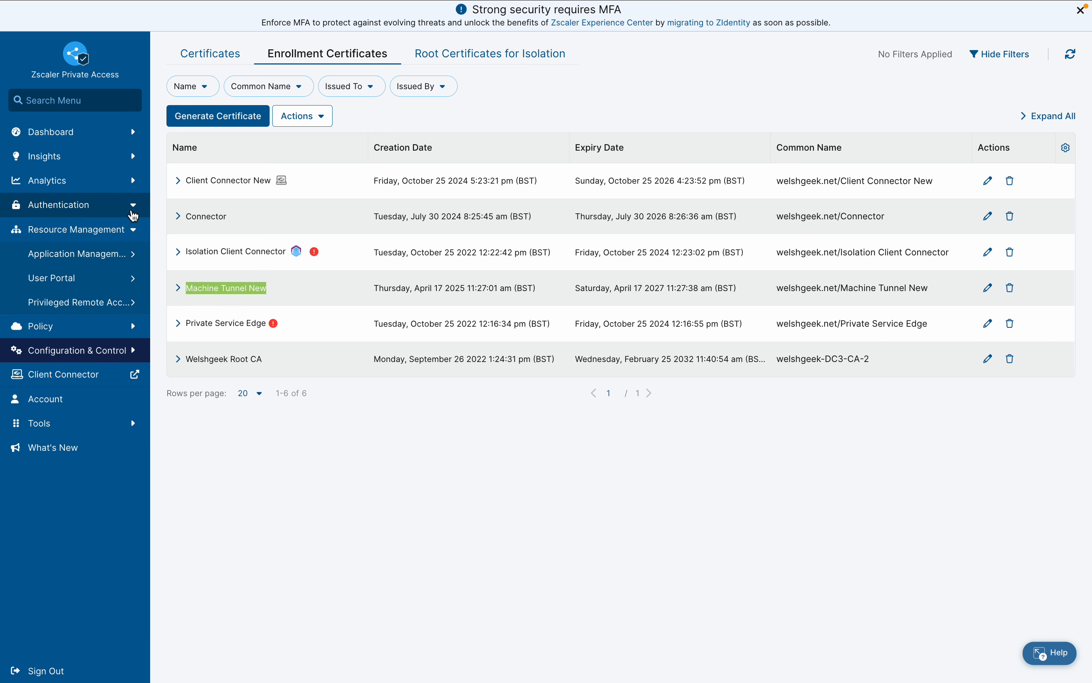
{"action": "left_click", "coordinate": [132, 212]}
{"action": "mouse_move", "coordinate": [140, 253]}
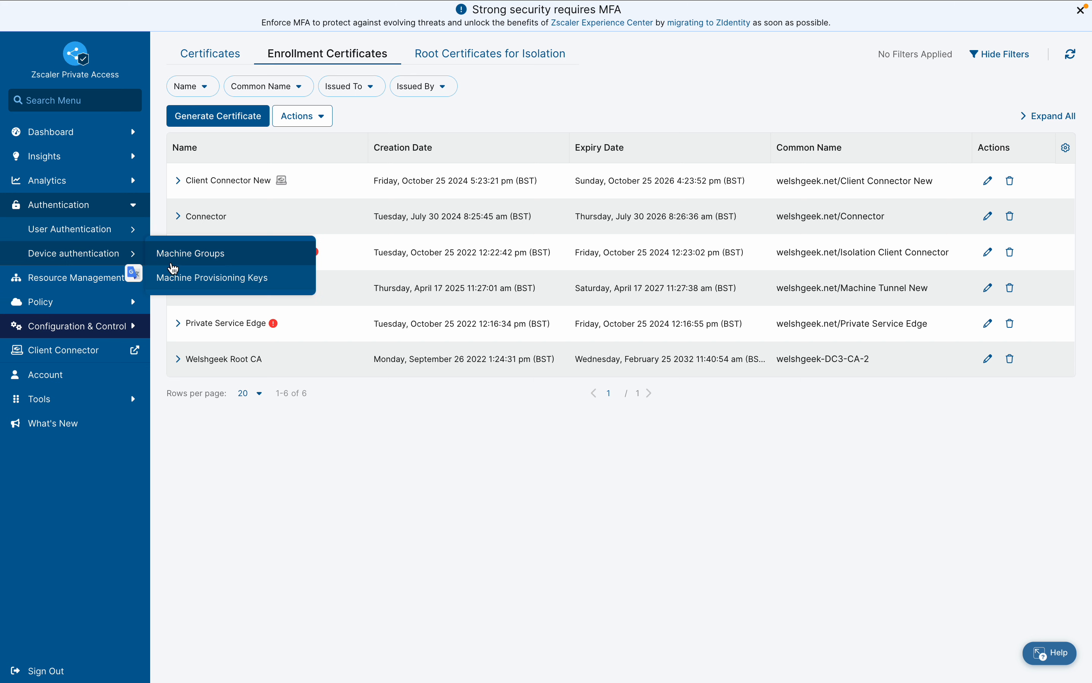
{"action": "left_click", "coordinate": [173, 254]}
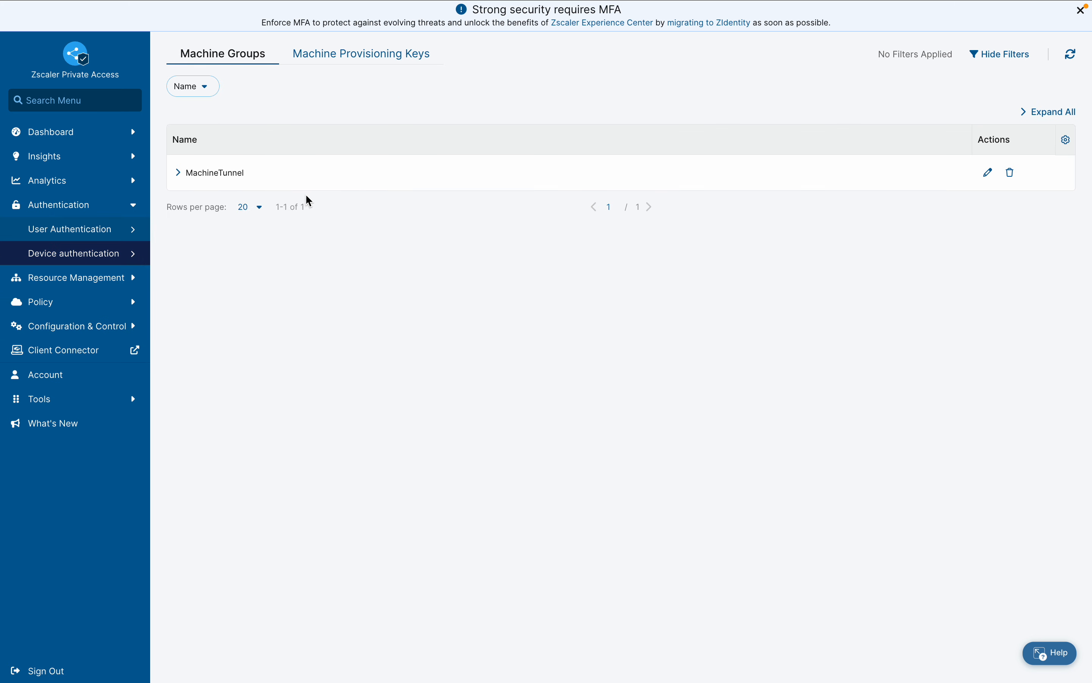
{"action": "left_click", "coordinate": [179, 173]}
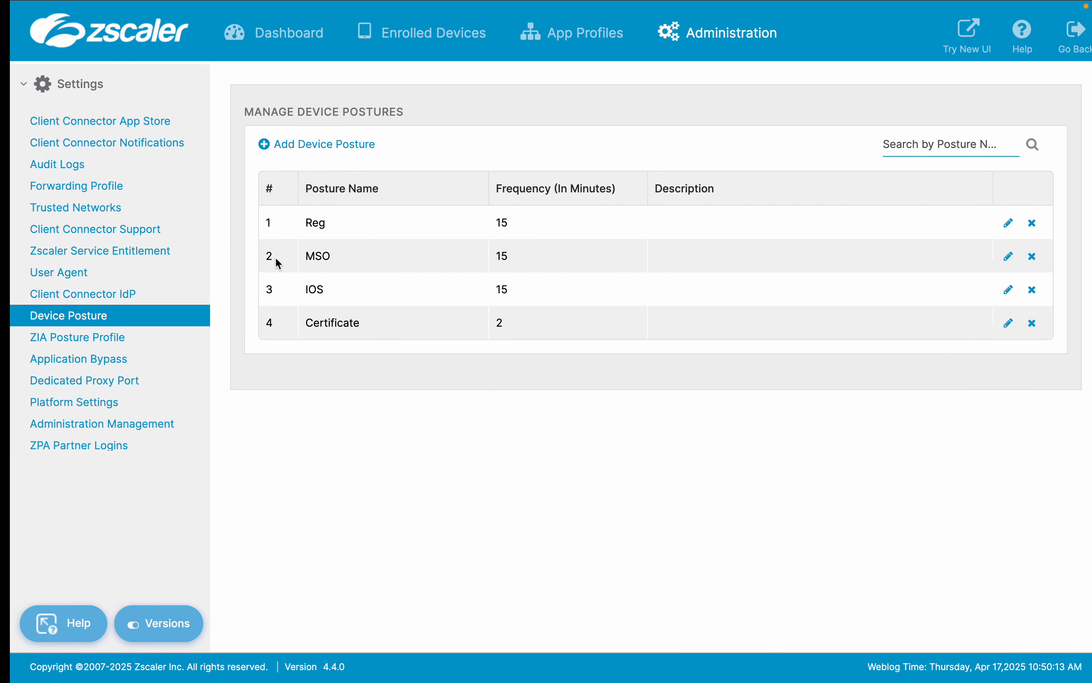
Switch to the Client Connector portal, list the enrolled machine tunnel devices and highlight the Windows device's entry
{"action": "left_click", "coordinate": [453, 37]}
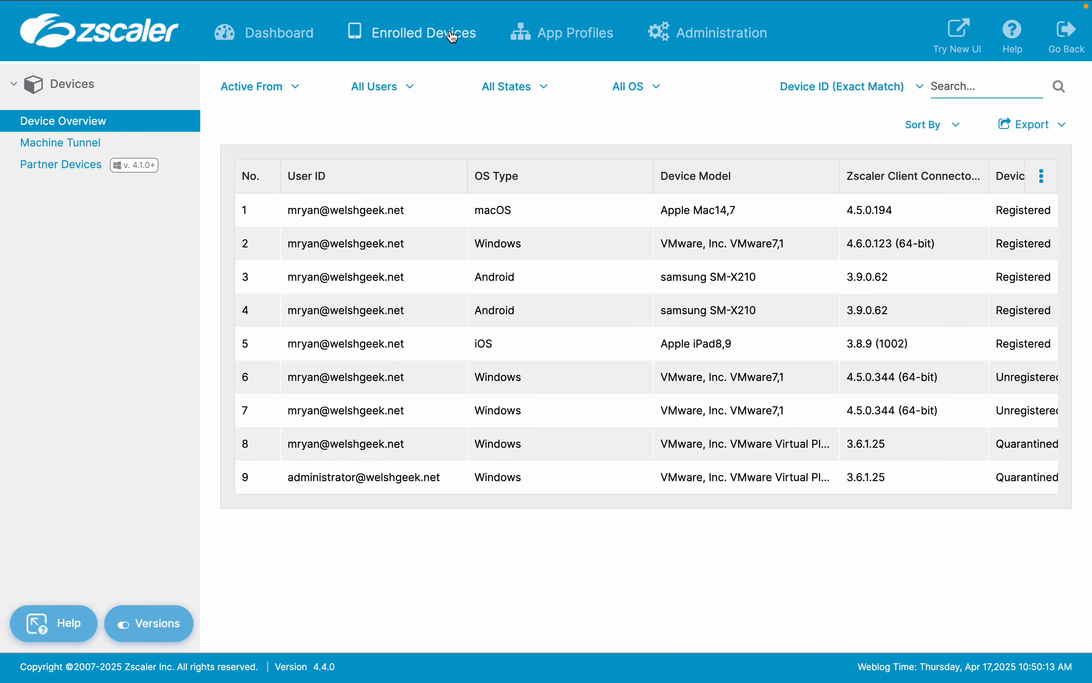
{"action": "left_click", "coordinate": [72, 143]}
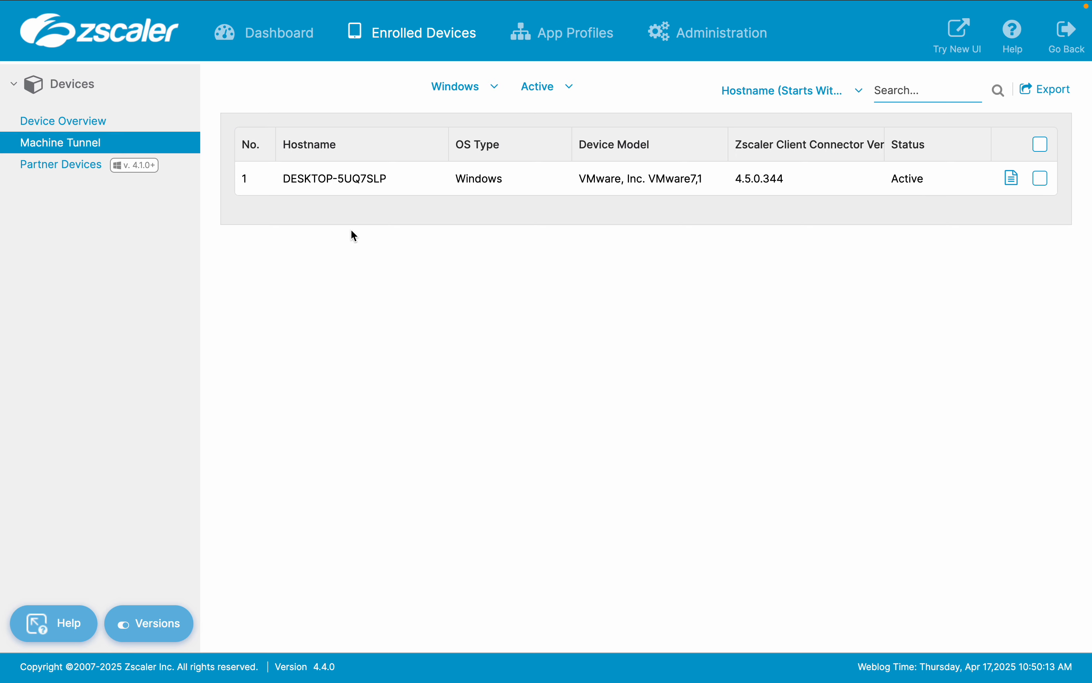
{"action": "left_click_drag", "start_coordinate": [394, 189], "coordinate": [287, 180]}
{"action": "left_click", "coordinate": [351, 286]}
Switch to the Windows virtual machine, dismiss the Start menu and bring up the Zscaler Client Connector window
{"action": "key", "text": "ctrl+Right"}
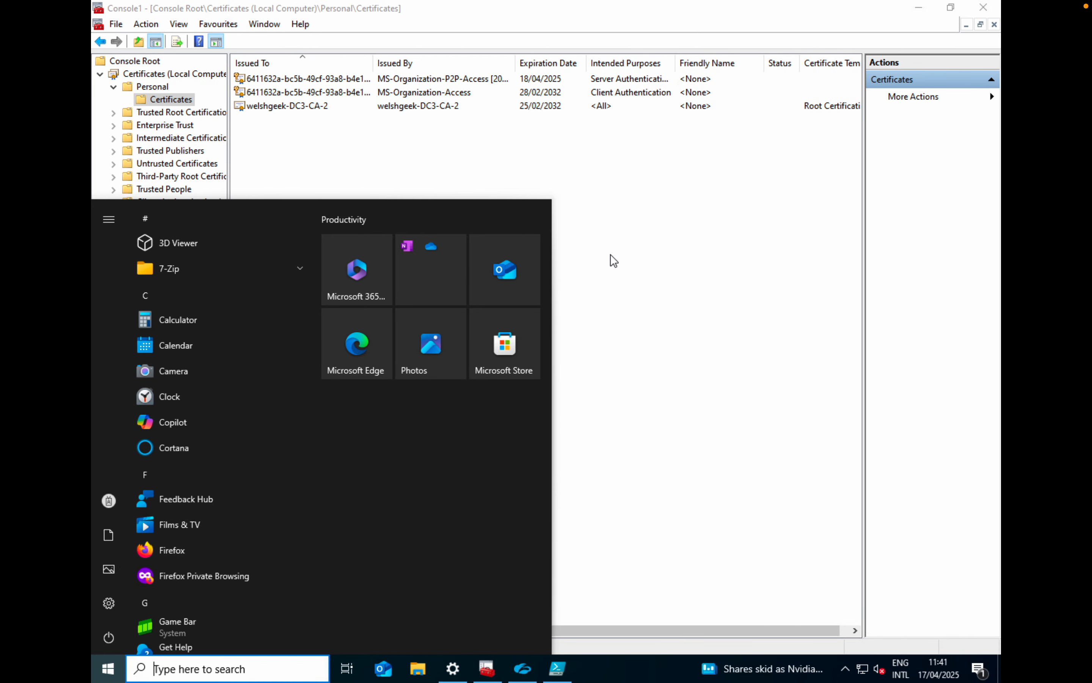
{"action": "left_click", "coordinate": [616, 260]}
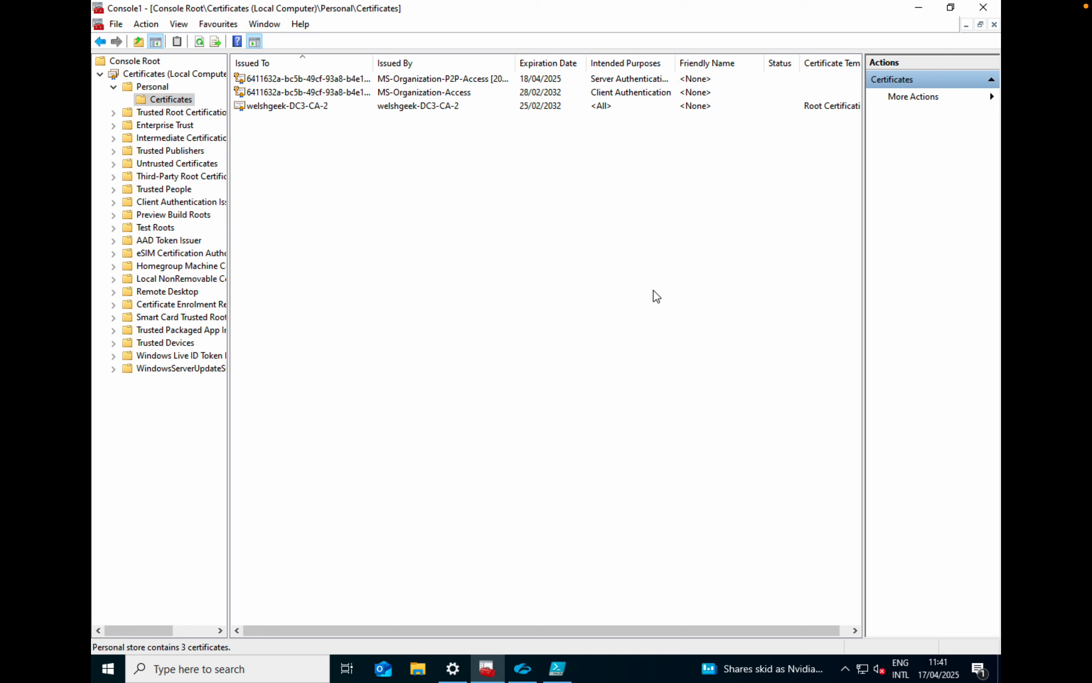
{"action": "left_click", "coordinate": [518, 675]}
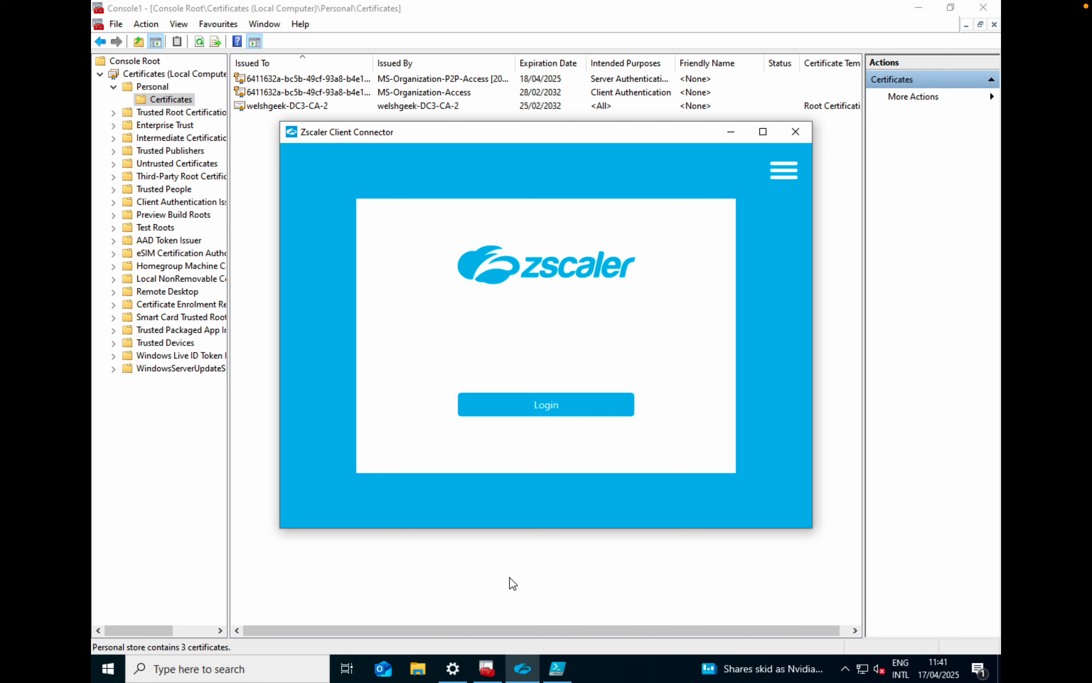
Switch to PowerShell ISE, ping login.microsoftonline.com, stop the ping and highlight the resolved IP address
{"action": "left_click", "coordinate": [564, 672]}
{"action": "type", "text": "ping login.microsoft"}
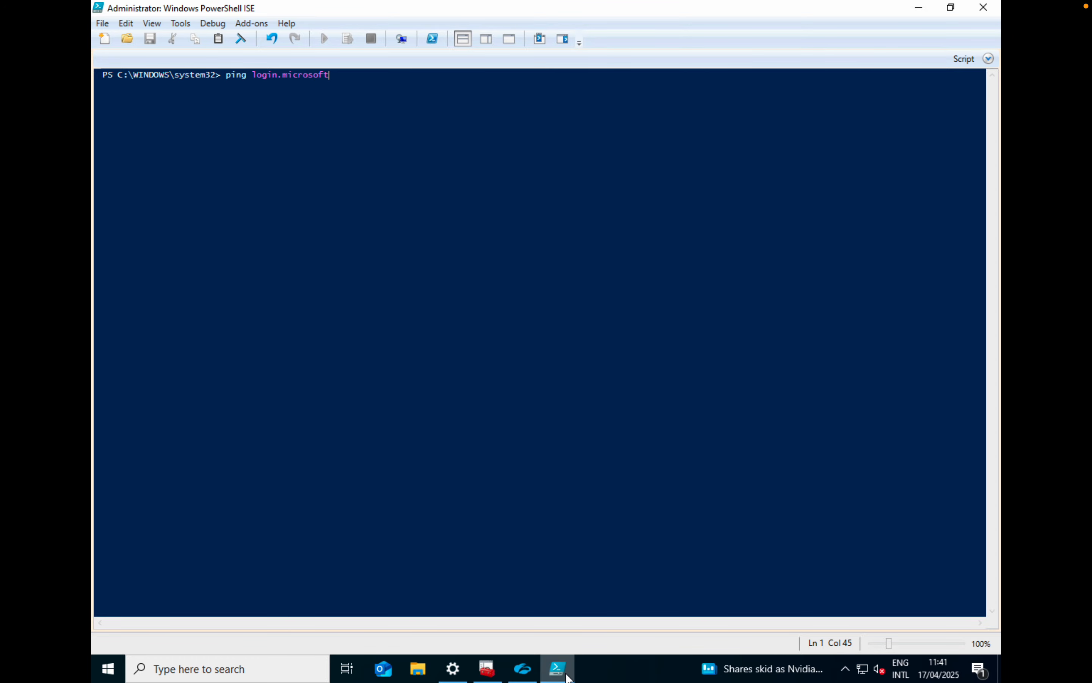
{"action": "type", "text": "online.com"}
{"action": "key", "text": "Return"}
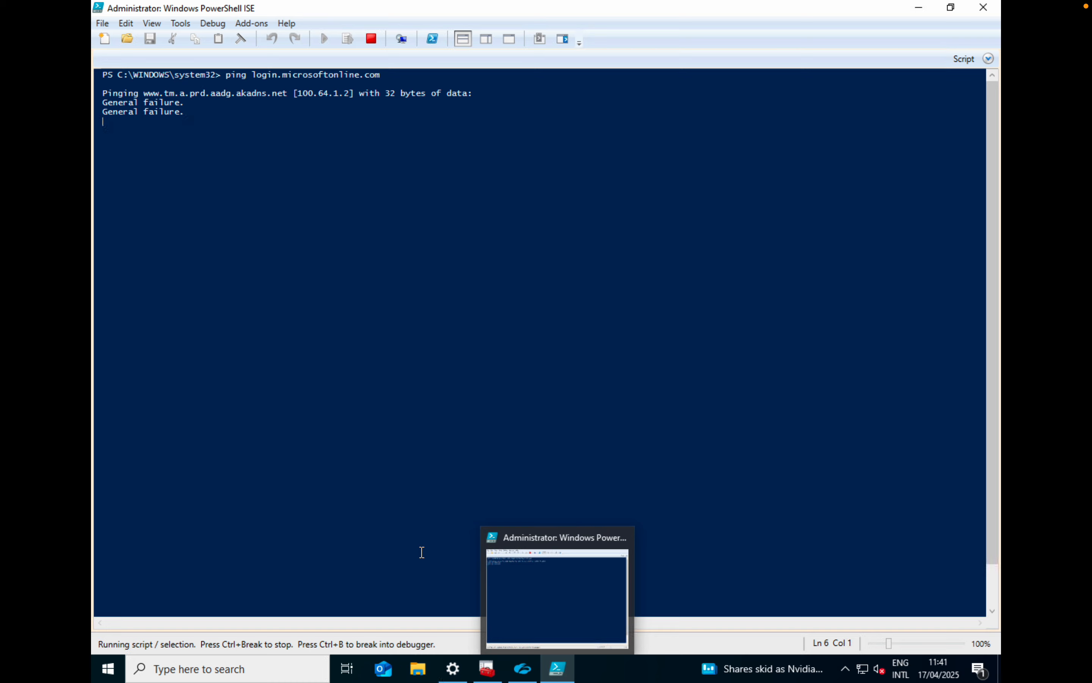
{"action": "key", "text": "ctrl+c"}
{"action": "left_click_drag", "start_coordinate": [299, 97], "coordinate": [361, 94]}
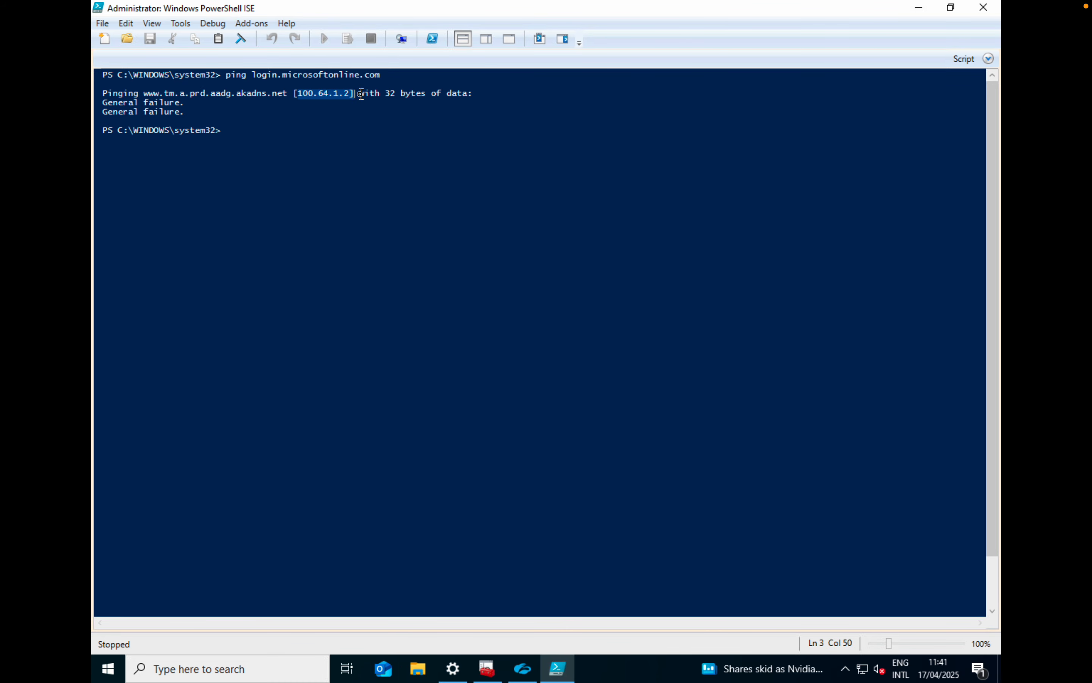
{"action": "key", "text": "Up"}
{"action": "key", "text": "Up"}
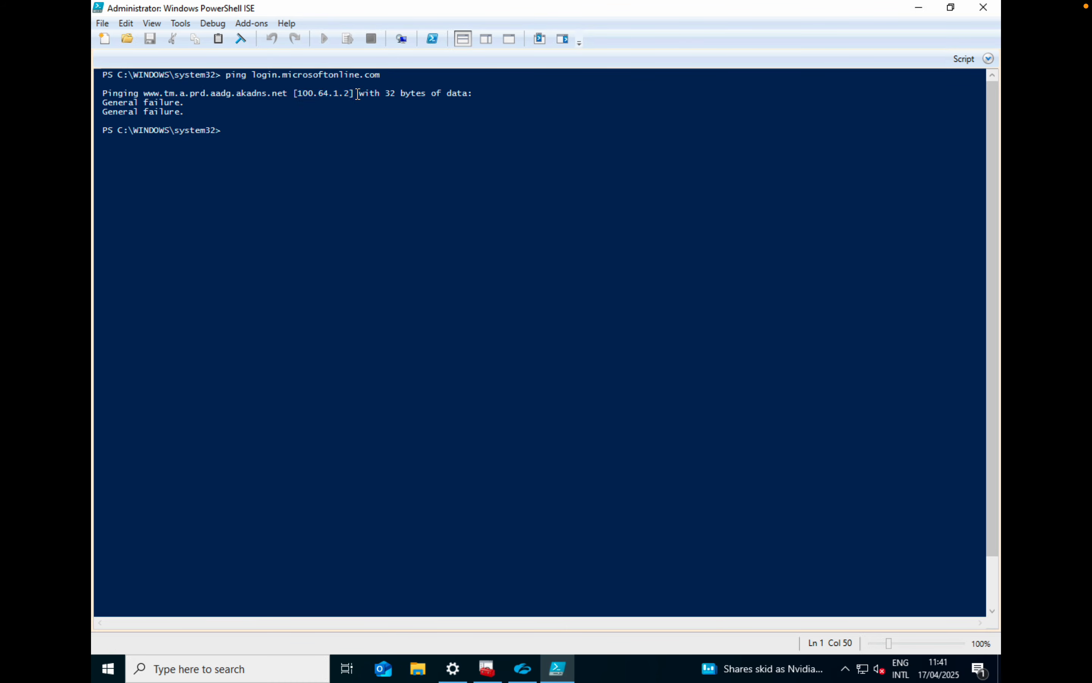
{"action": "key", "text": "Up"}
{"action": "key", "text": "Up"}
{"action": "type", "text": "cu"}
{"action": "type", "text": "rl https://login.mir"}
{"action": "key", "text": "BackSpace"}
{"action": "type", "text": "crosof"}
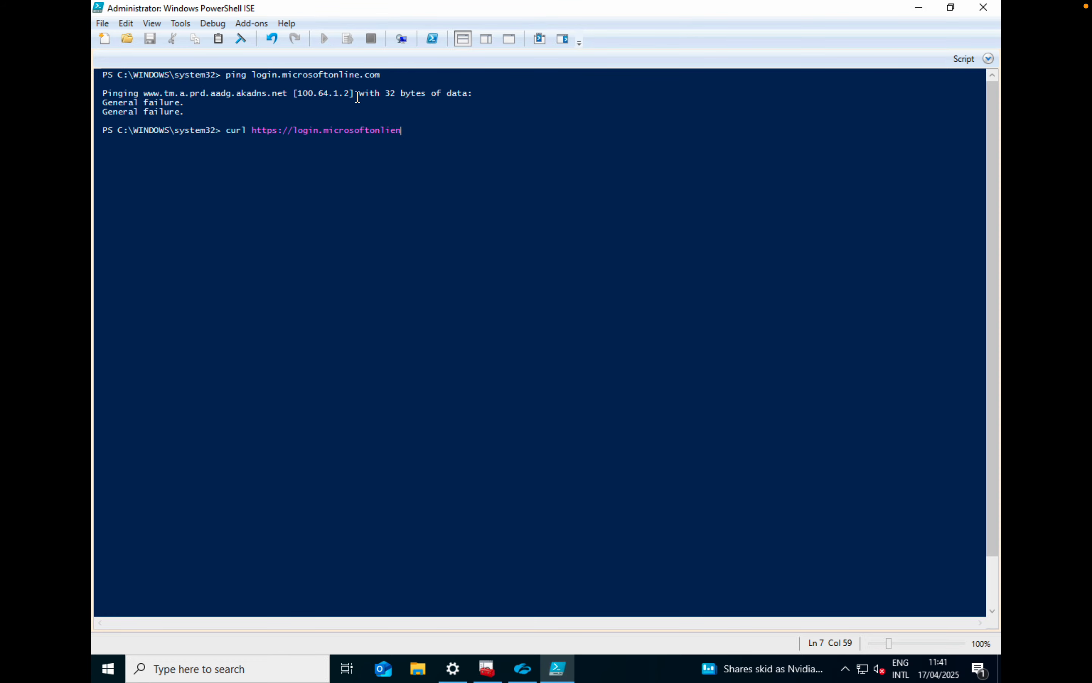
{"action": "type", "text": "tonline.com"}
{"action": "key", "text": "Return"}
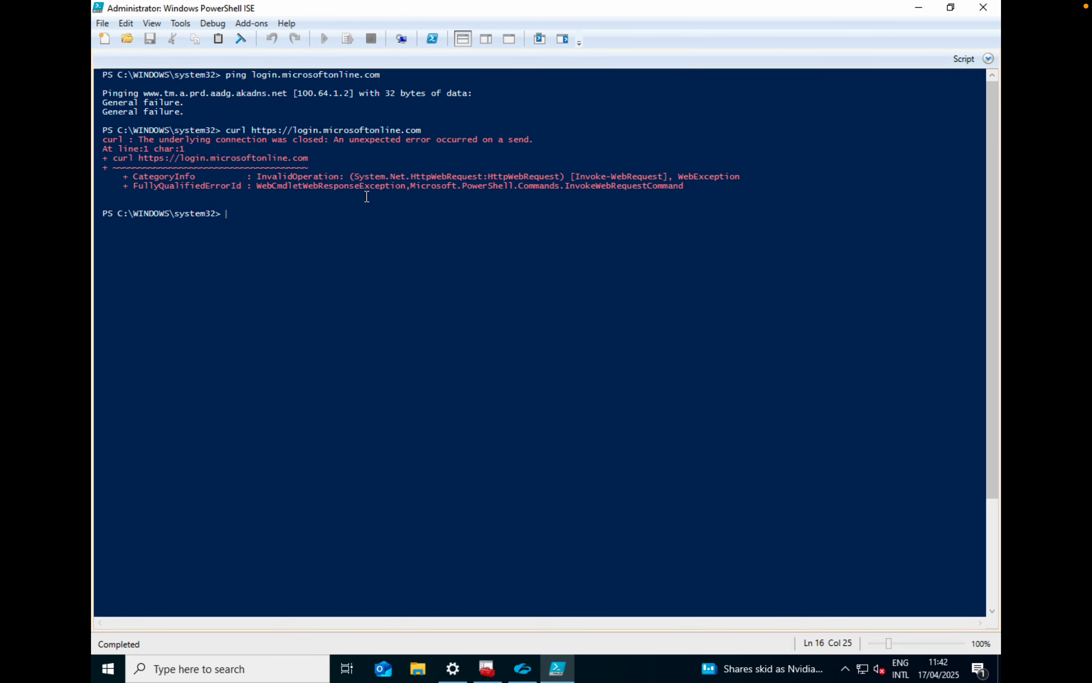
Switch to the Certificates console and enroll a new Computer - Custom certificate in the local computer's Personal store using the Active Directory Enrollment Policy
{"action": "left_click", "coordinate": [487, 668]}
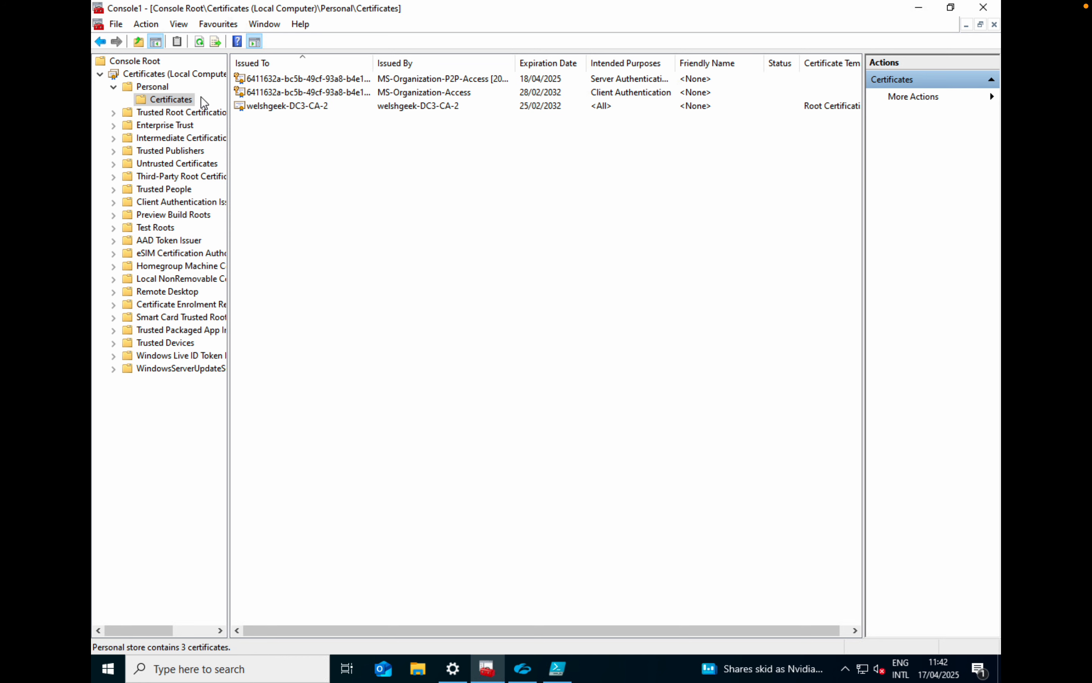
{"action": "left_click", "coordinate": [155, 99]}
{"action": "right_click", "coordinate": [154, 99]}
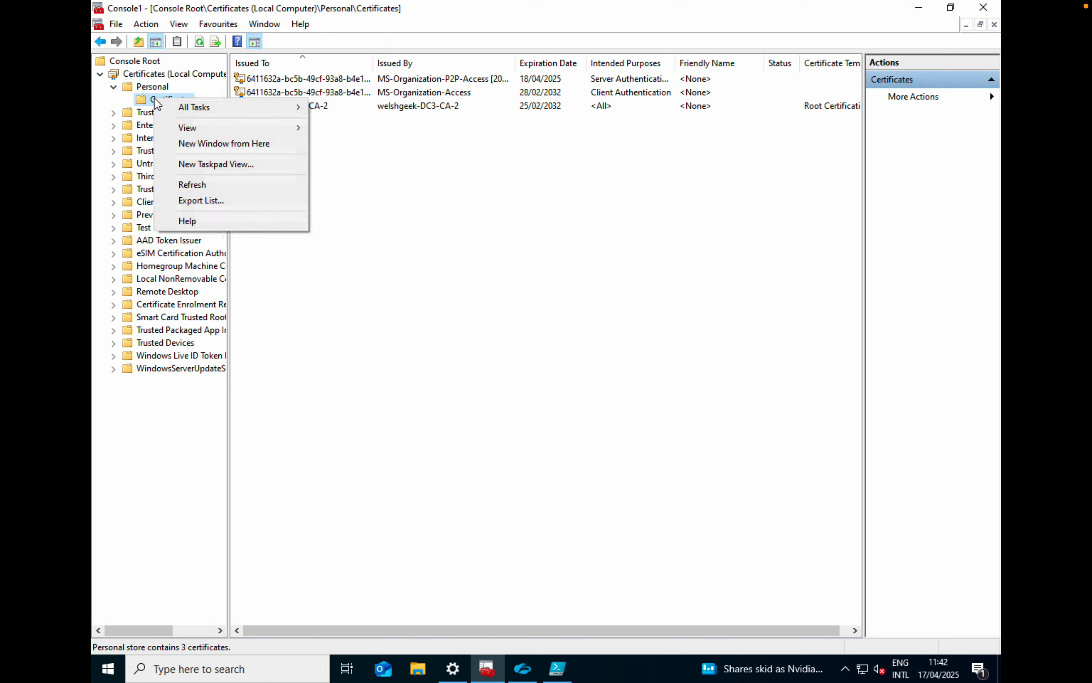
{"action": "mouse_move", "coordinate": [207, 114]}
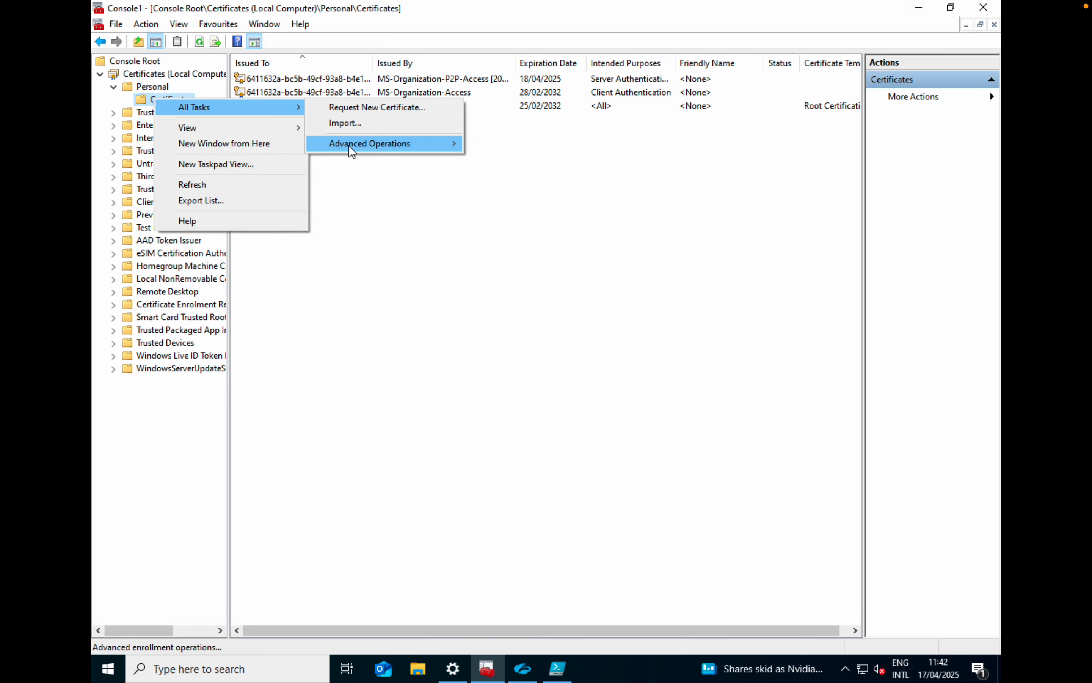
{"action": "left_click", "coordinate": [377, 109]}
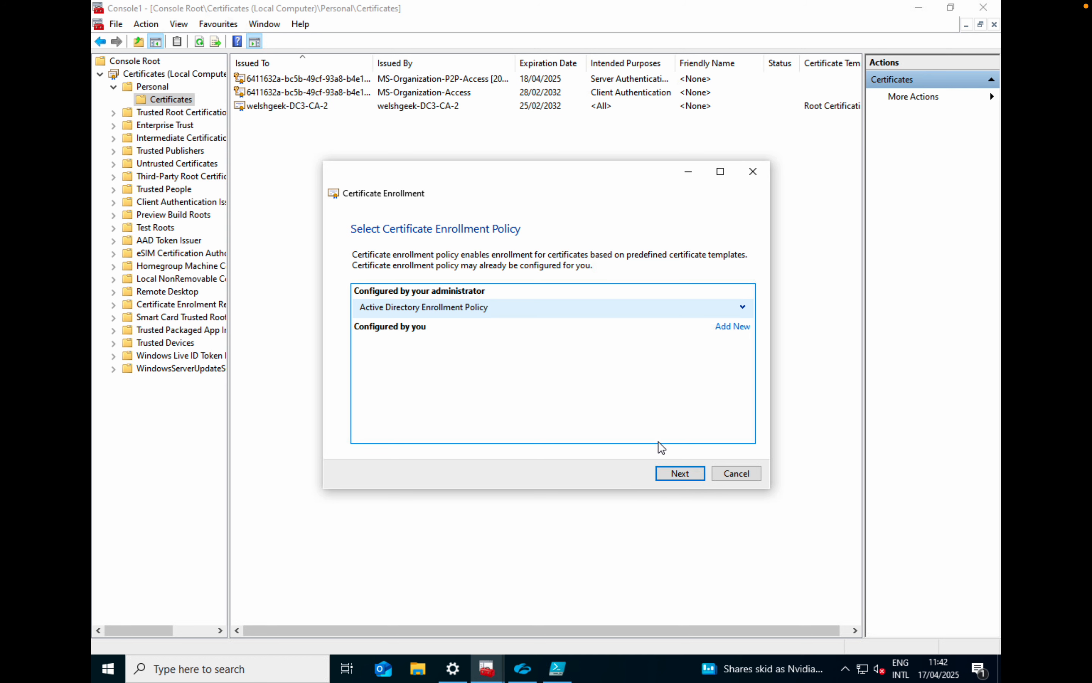
{"action": "left_click", "coordinate": [682, 472]}
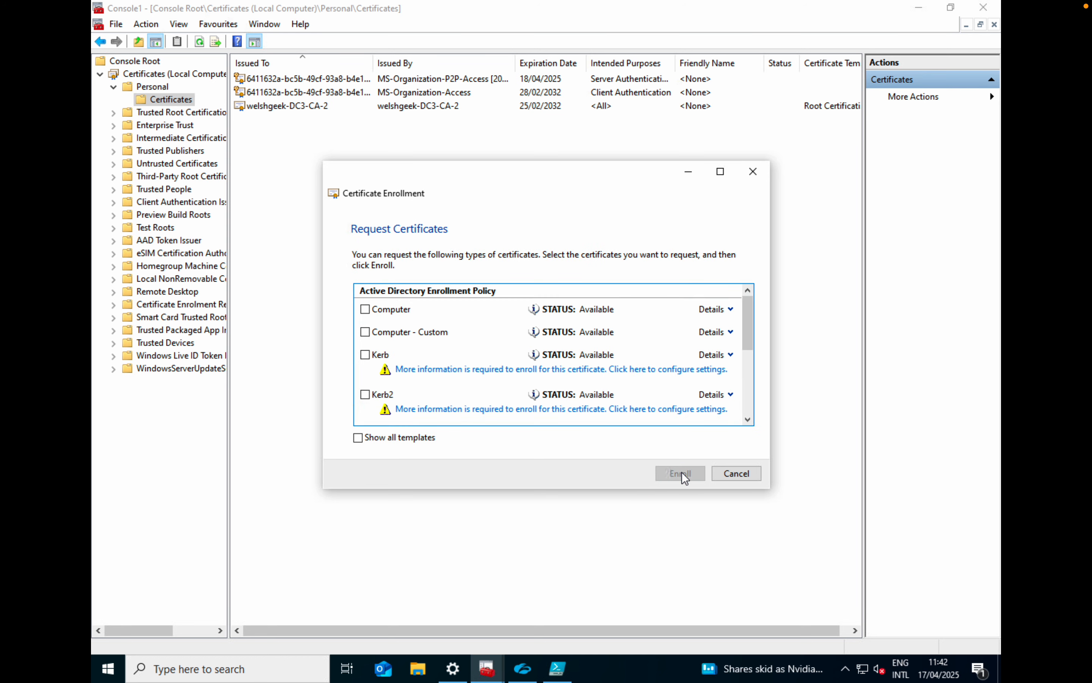
{"action": "left_click", "coordinate": [414, 332]}
{"action": "left_click", "coordinate": [684, 472]}
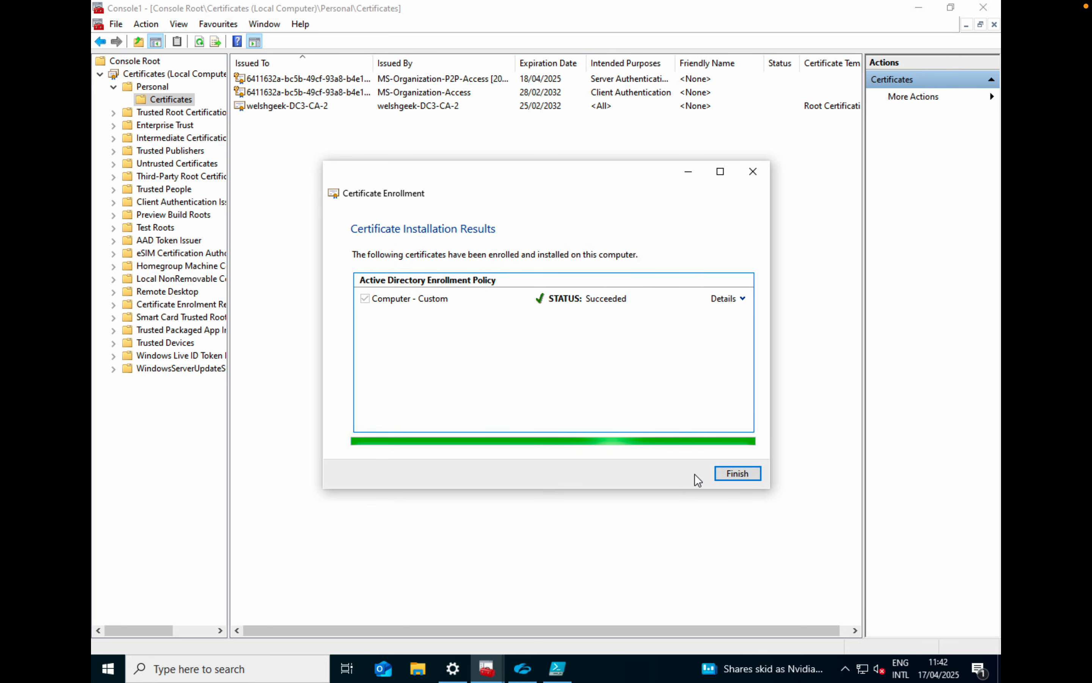
{"action": "left_click", "coordinate": [757, 479]}
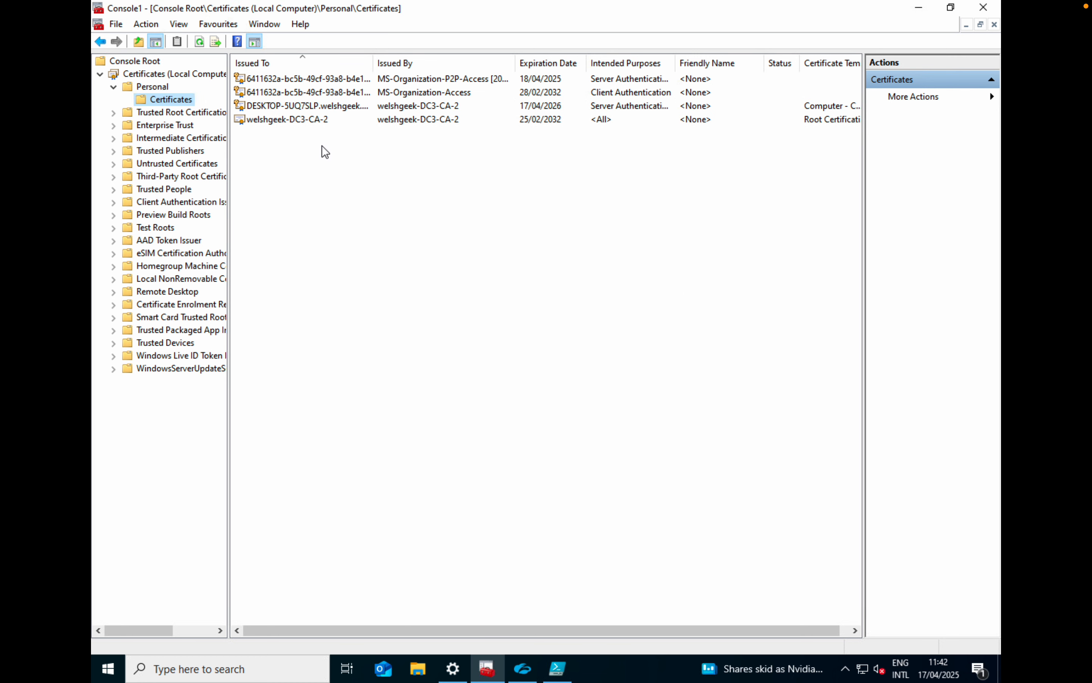
Inspect the new desktop certificate's details, highlight the template OID in its Certificate Template Information, and close the certificate
{"action": "double_click", "coordinate": [304, 107]}
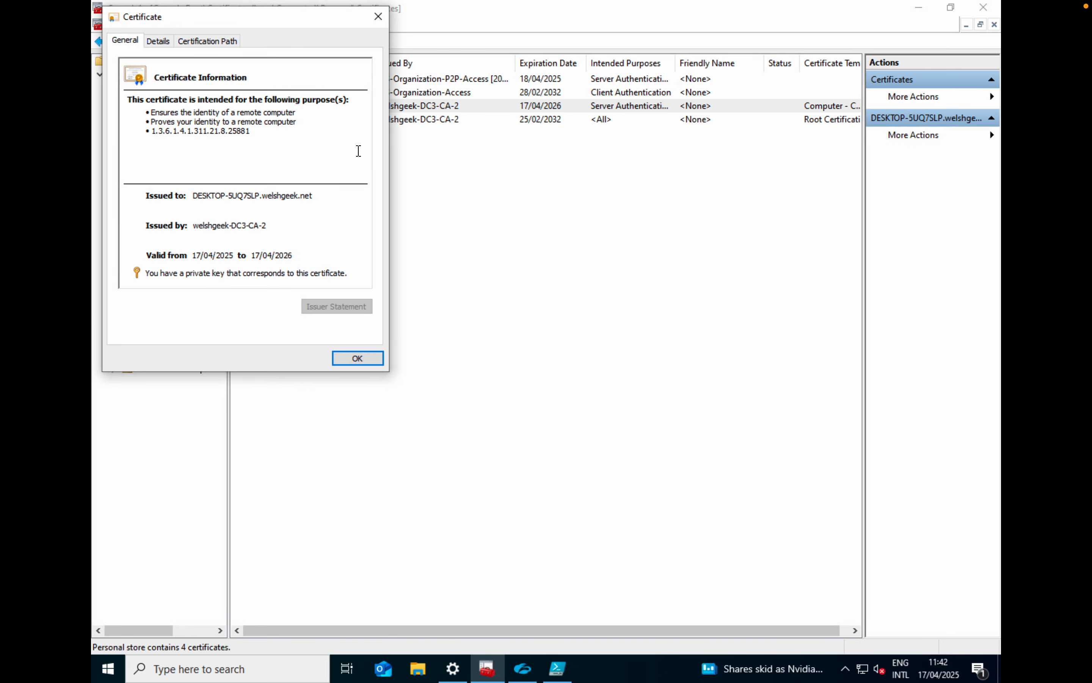
{"action": "left_click", "coordinate": [158, 40]}
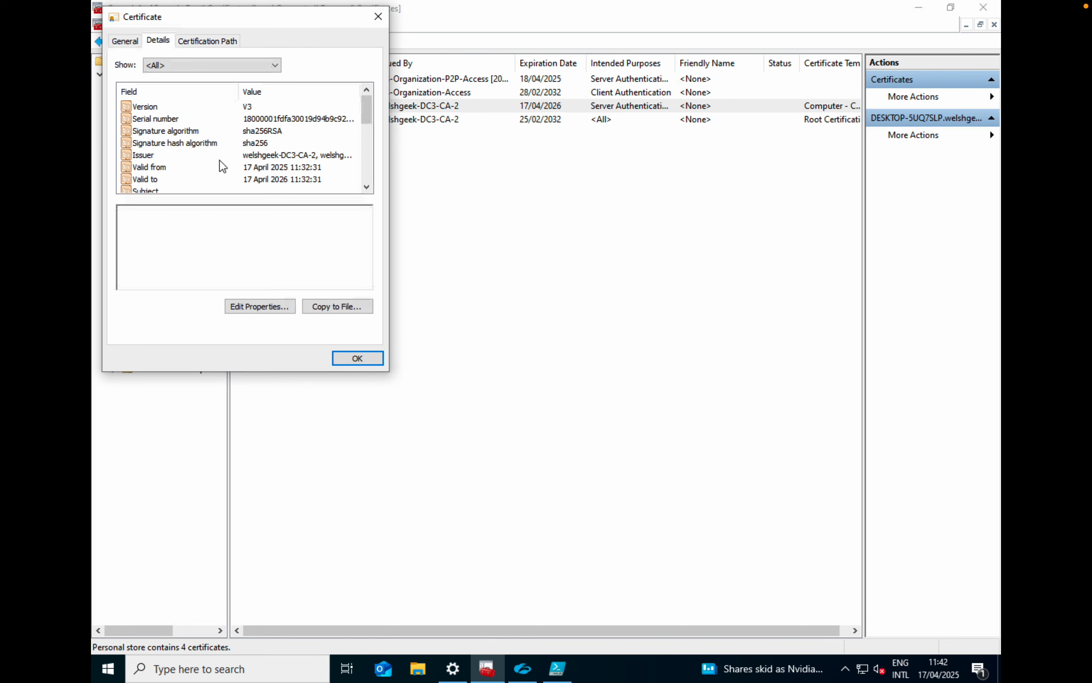
{"action": "left_click", "coordinate": [368, 168]}
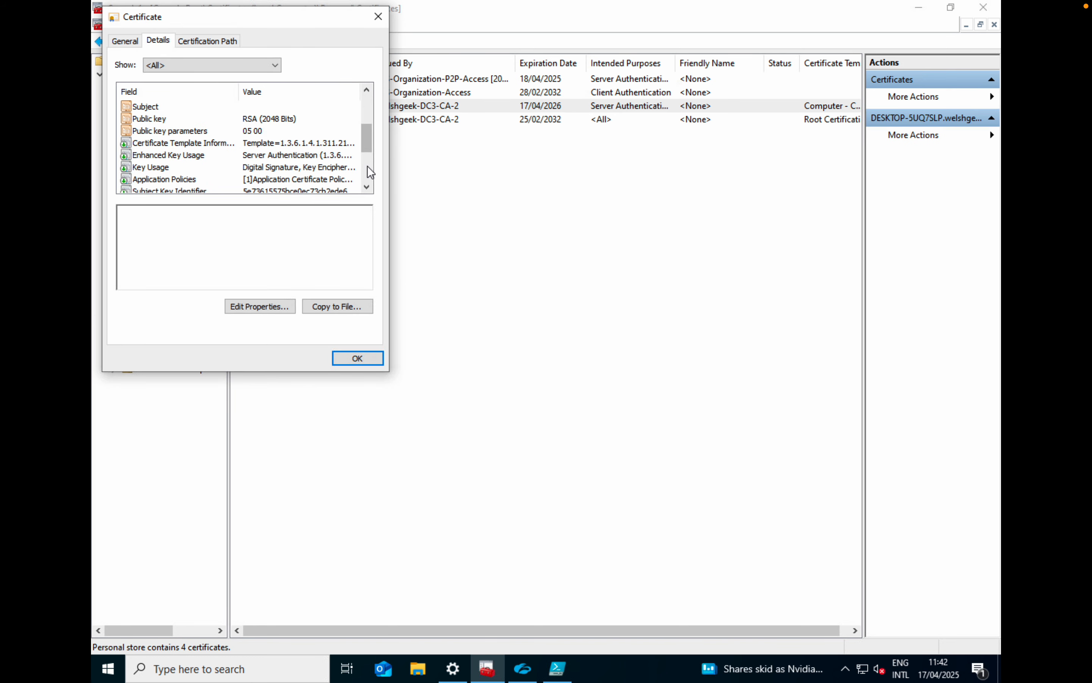
{"action": "left_click", "coordinate": [210, 143]}
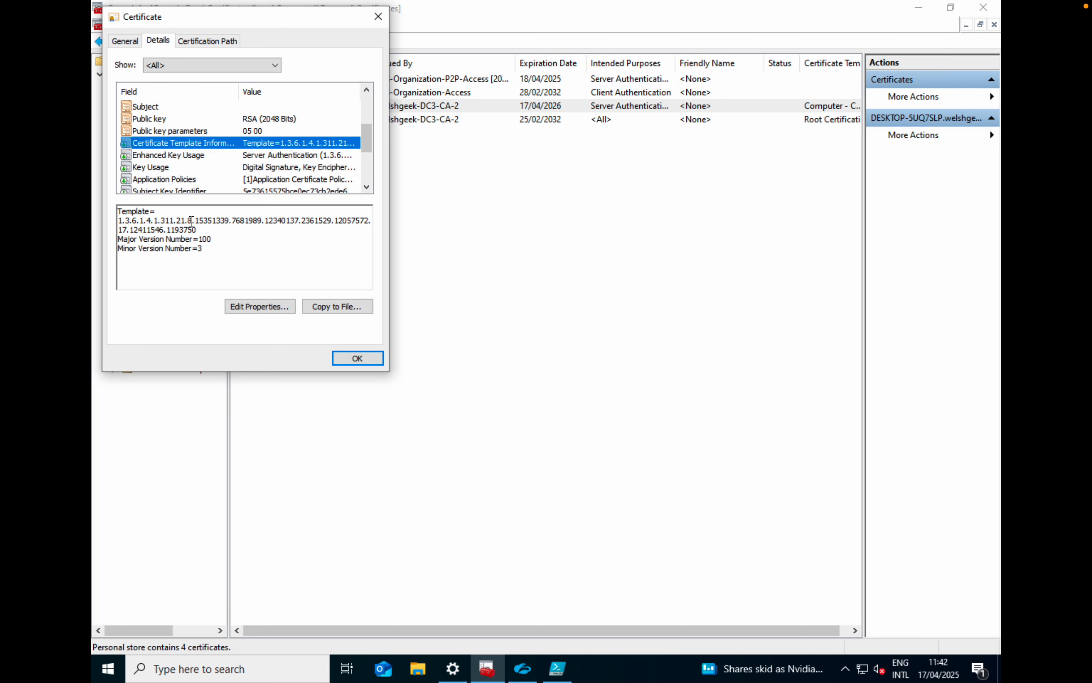
{"action": "left_click_drag", "start_coordinate": [198, 229], "coordinate": [102, 223]}
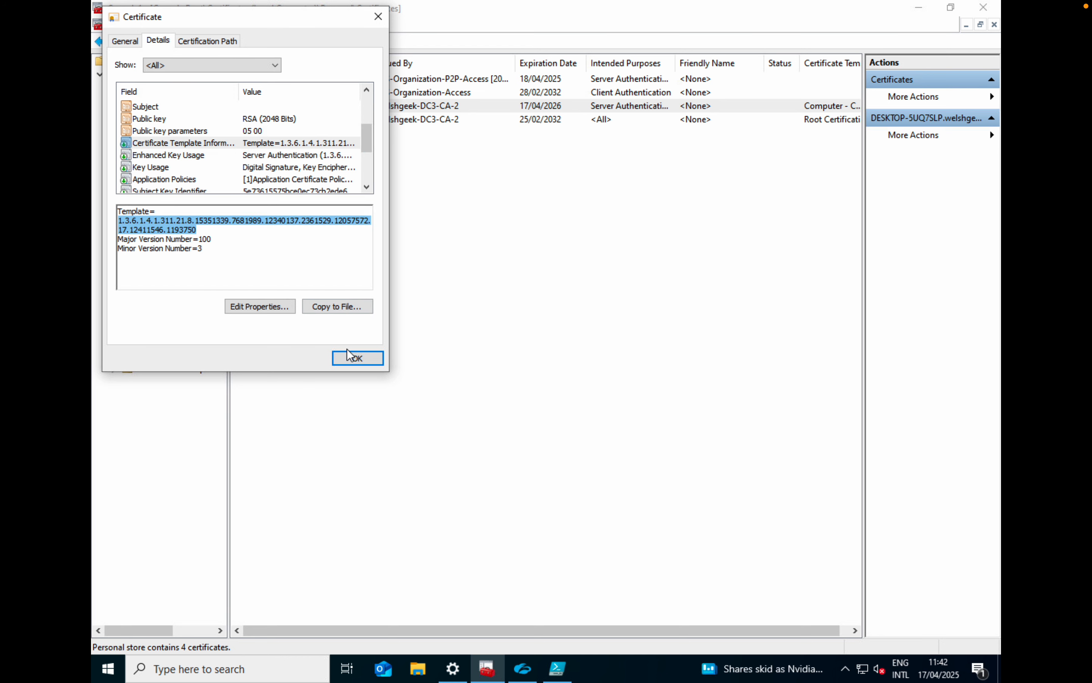
{"action": "left_click", "coordinate": [356, 360]}
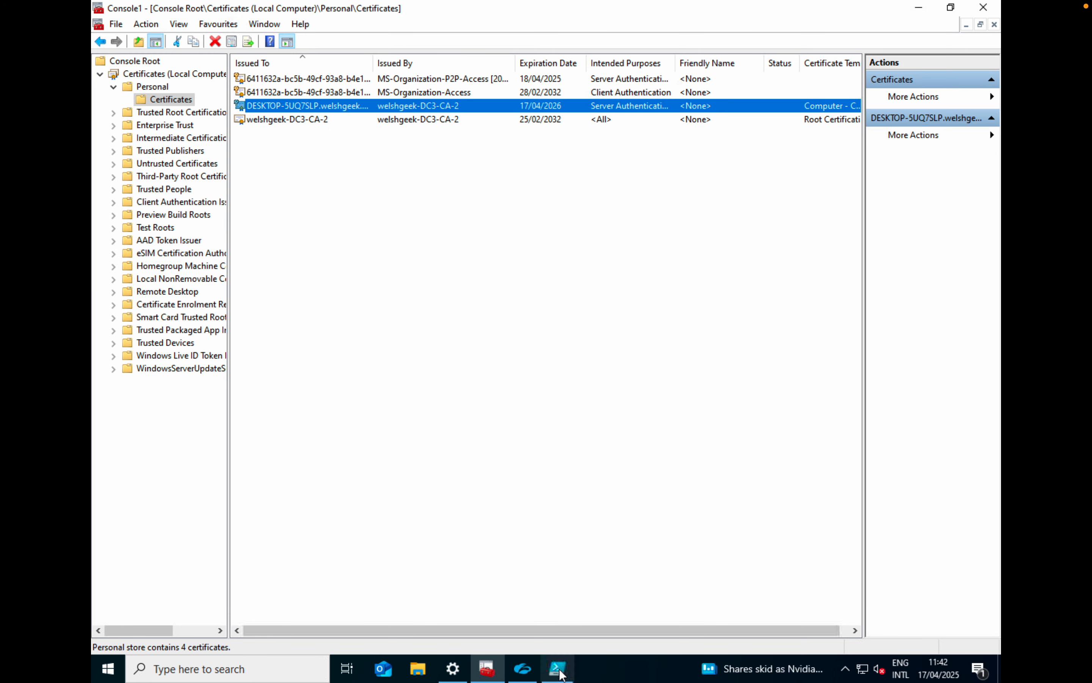
Switch to PowerShell ISE and restart the network adapters by running Get-NetAdapter | Restart-NetAdapter
{"action": "mouse_move", "coordinate": [561, 674]}
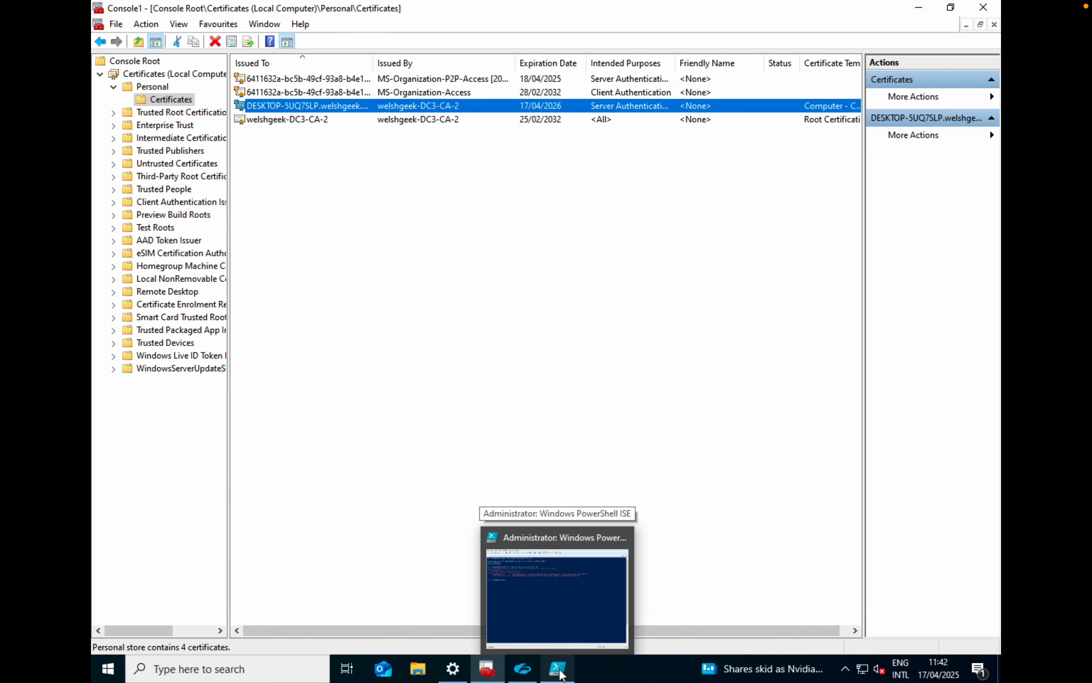
{"action": "left_click", "coordinate": [563, 612]}
{"action": "type", "text": "clear"}
{"action": "key", "text": "Up"}
{"action": "key", "text": "Up"}
{"action": "key", "text": "Up"}
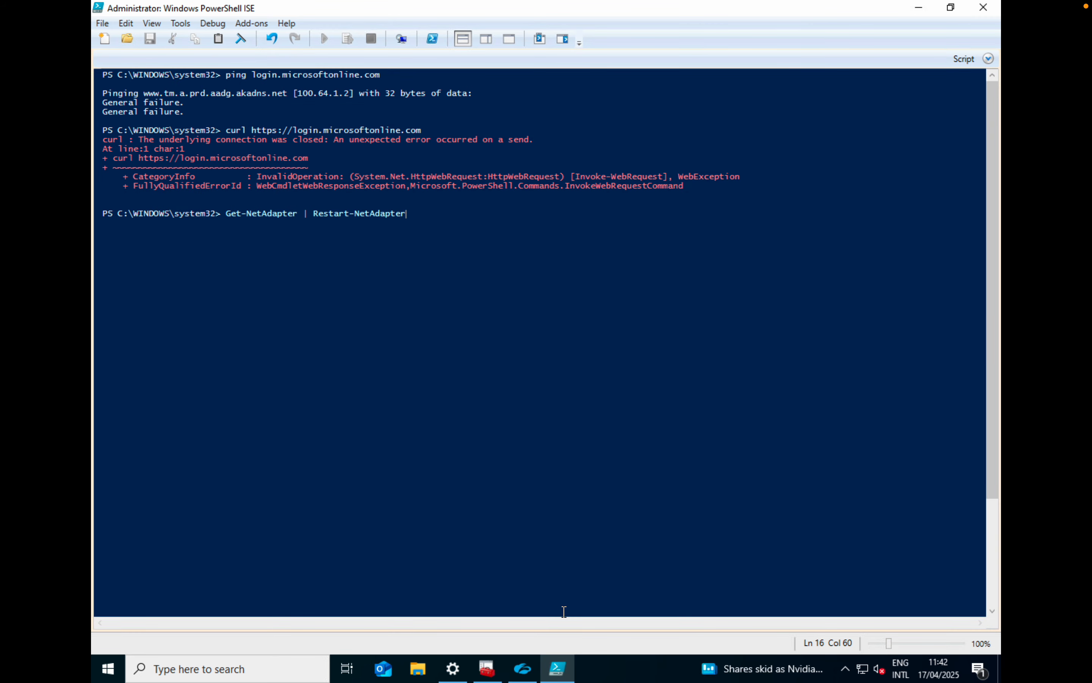
{"action": "key", "text": "Return"}
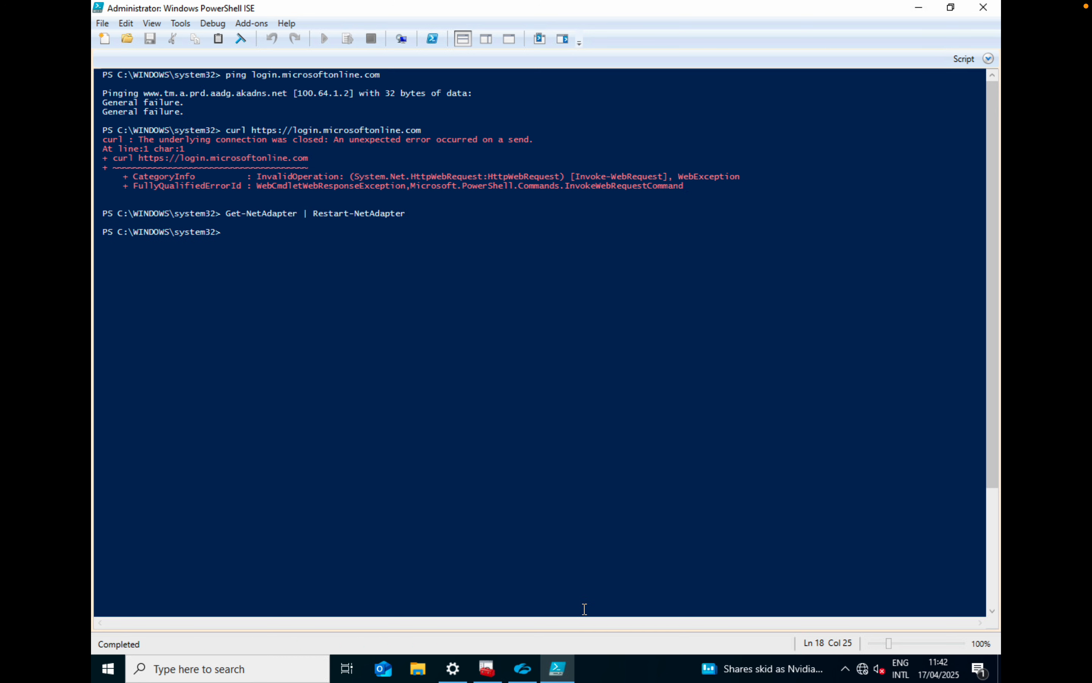
{"action": "mouse_move", "coordinate": [863, 671]}
{"action": "key", "text": "Up"}
{"action": "key", "text": "BackSpace"}
{"action": "key", "text": "BackSpace"}
{"action": "key", "text": "BackSpace"}
{"action": "key", "text": "BackSpace"}
{"action": "key", "text": "BackSpace"}
{"action": "key", "text": "BackSpace"}
{"action": "key", "text": "BackSpace"}
{"action": "key", "text": "BackSpace"}
{"action": "key", "text": "BackSpace"}
{"action": "key", "text": "BackSpace"}
{"action": "key", "text": "BackSpace"}
{"action": "key", "text": "BackSpace"}
{"action": "key", "text": "BackSpace"}
{"action": "key", "text": "BackSpace"}
{"action": "key", "text": "BackSpace"}
{"action": "key", "text": "BackSpace"}
{"action": "key", "text": "BackSpace"}
{"action": "key", "text": "BackSpace"}
{"action": "key", "text": "BackSpace"}
{"action": "key", "text": "BackSpace"}
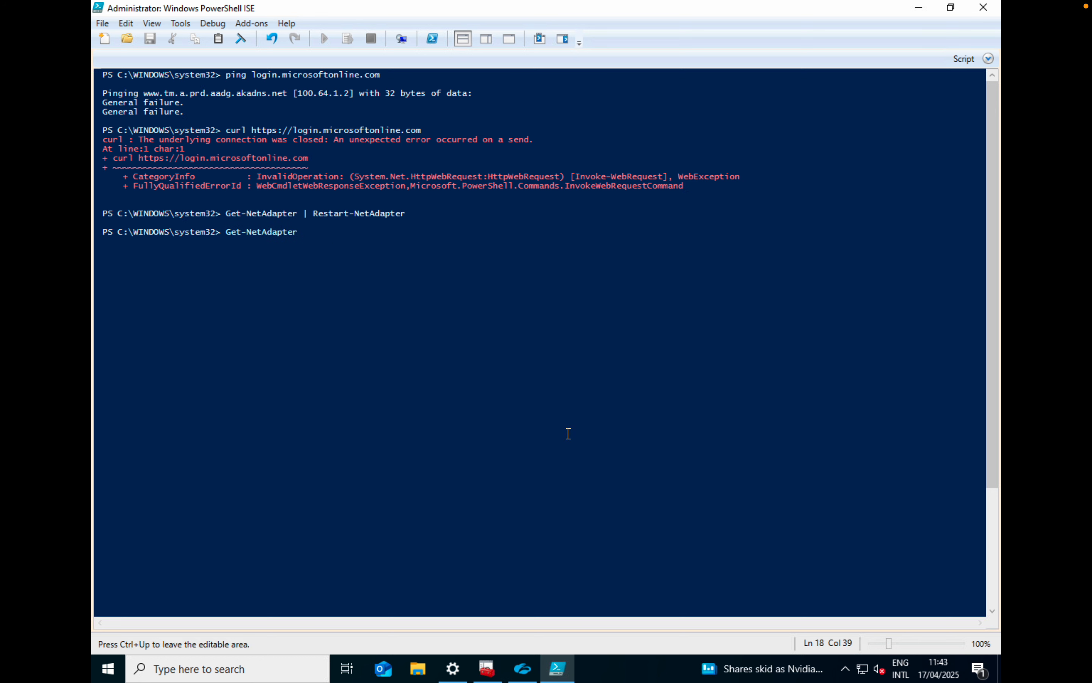
{"action": "key", "text": "Up"}
{"action": "key", "text": "Up"}
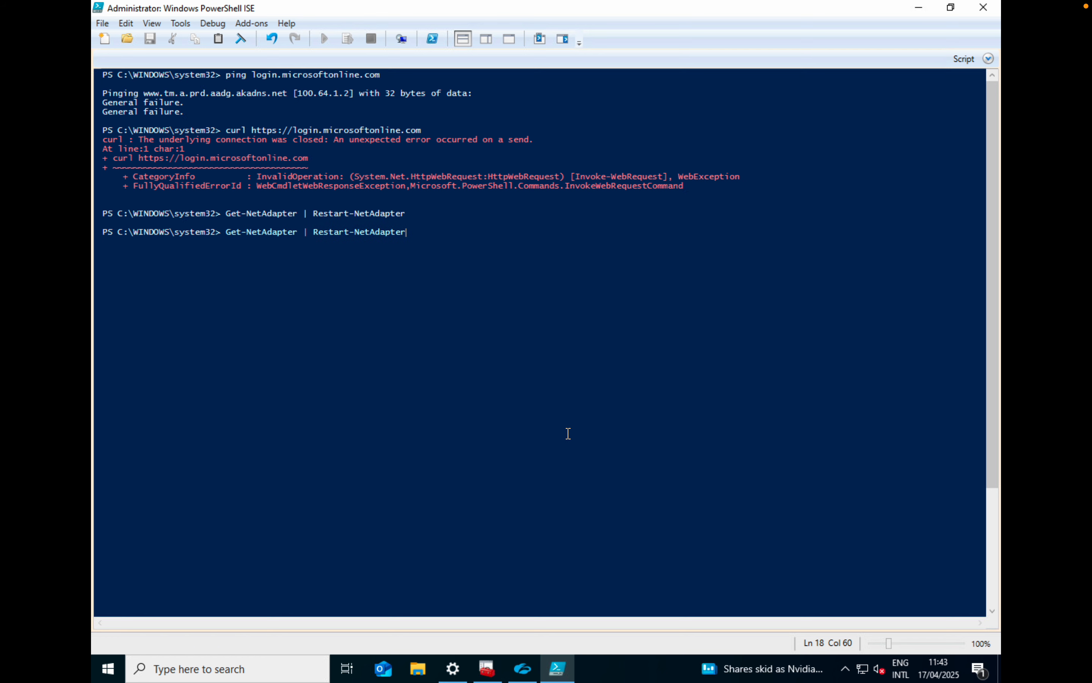
{"action": "key", "text": "Up"}
{"action": "key", "text": "Down"}
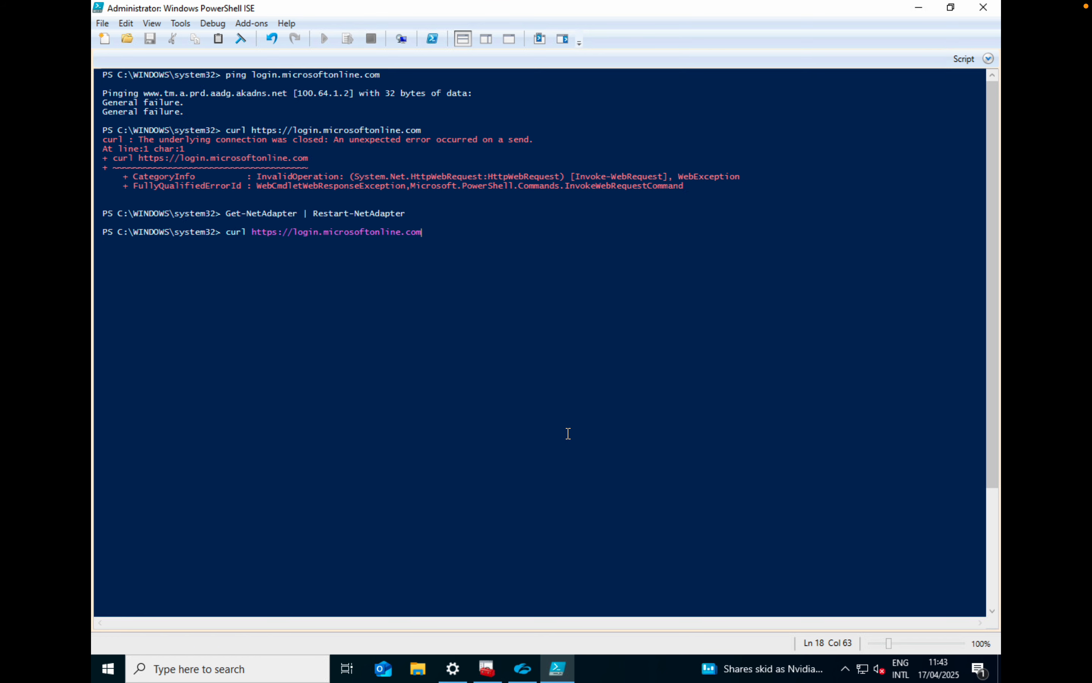
{"action": "key", "text": "Return"}
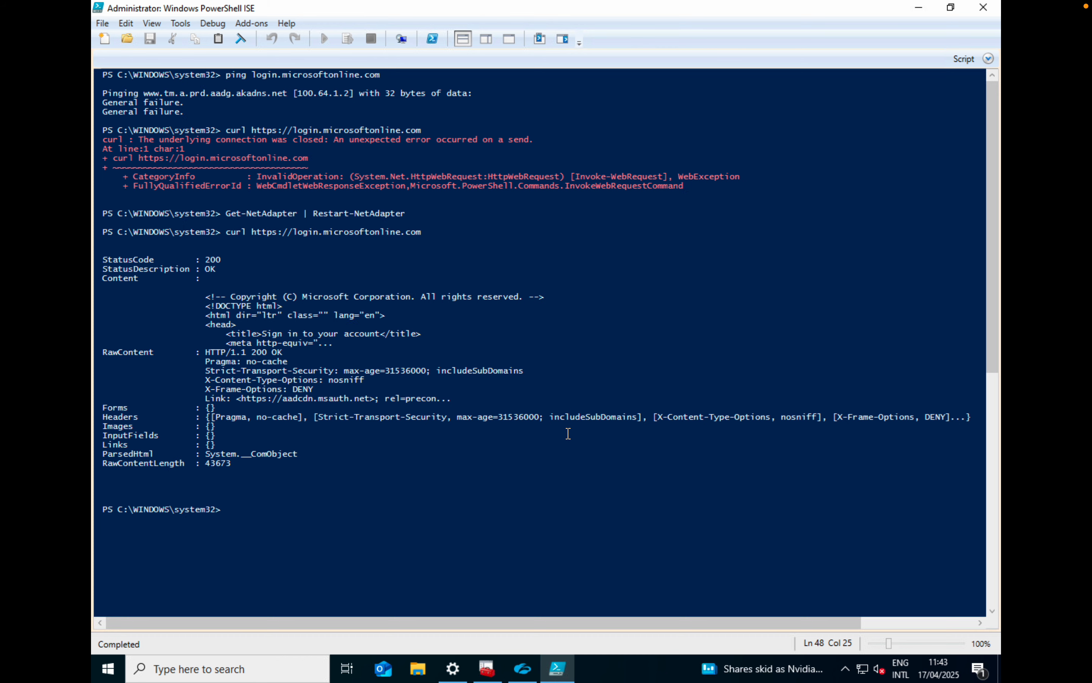
Bring up the Zscaler Client Connector window and sign out of the current Windows session
{"action": "left_click", "coordinate": [523, 668]}
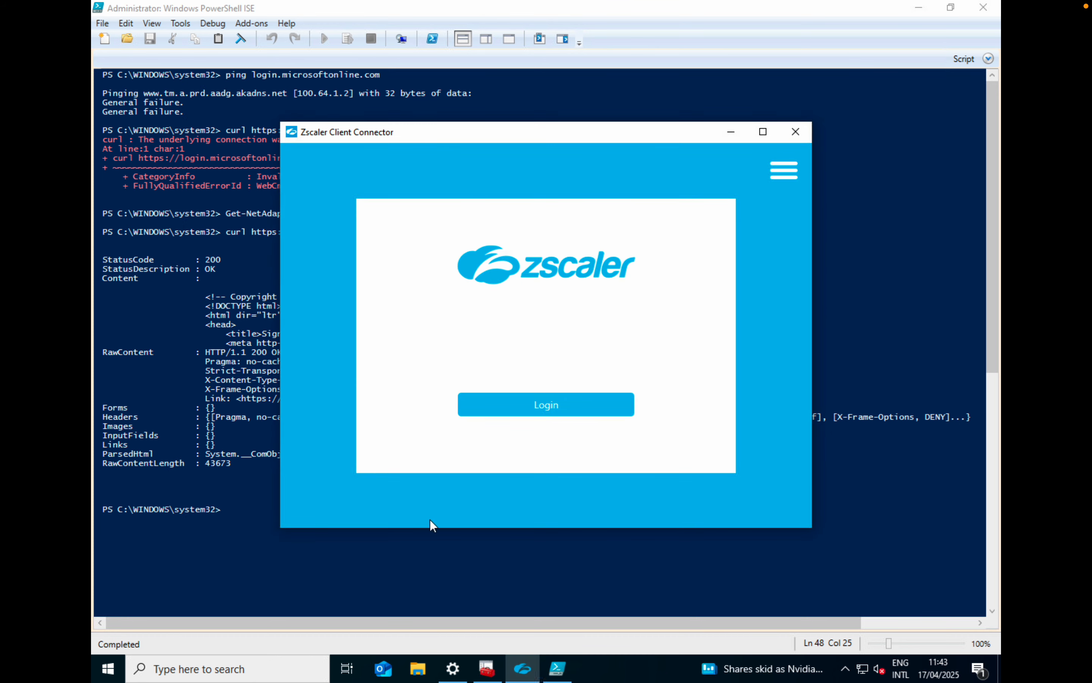
{"action": "left_click", "coordinate": [108, 674]}
{"action": "left_click", "coordinate": [105, 507]}
{"action": "left_click", "coordinate": [147, 434]}
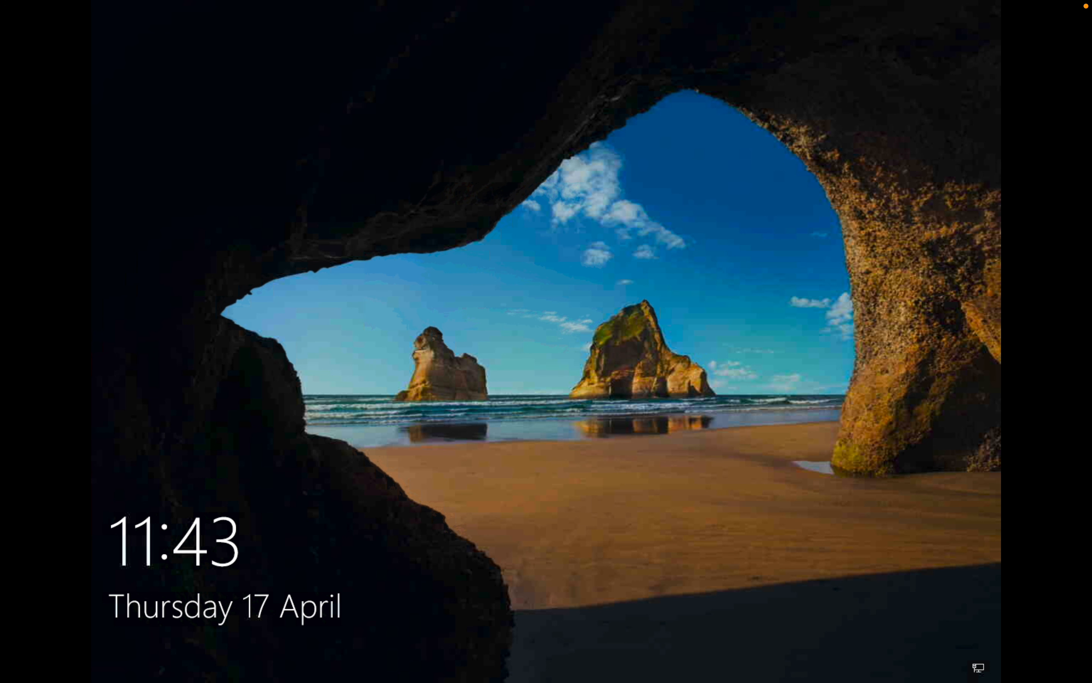
Open the Windows sign-in screen, launch Zscaler Diagnostics to check the machine tunnel status, and close it
{"action": "left_click", "coordinate": [294, 271]}
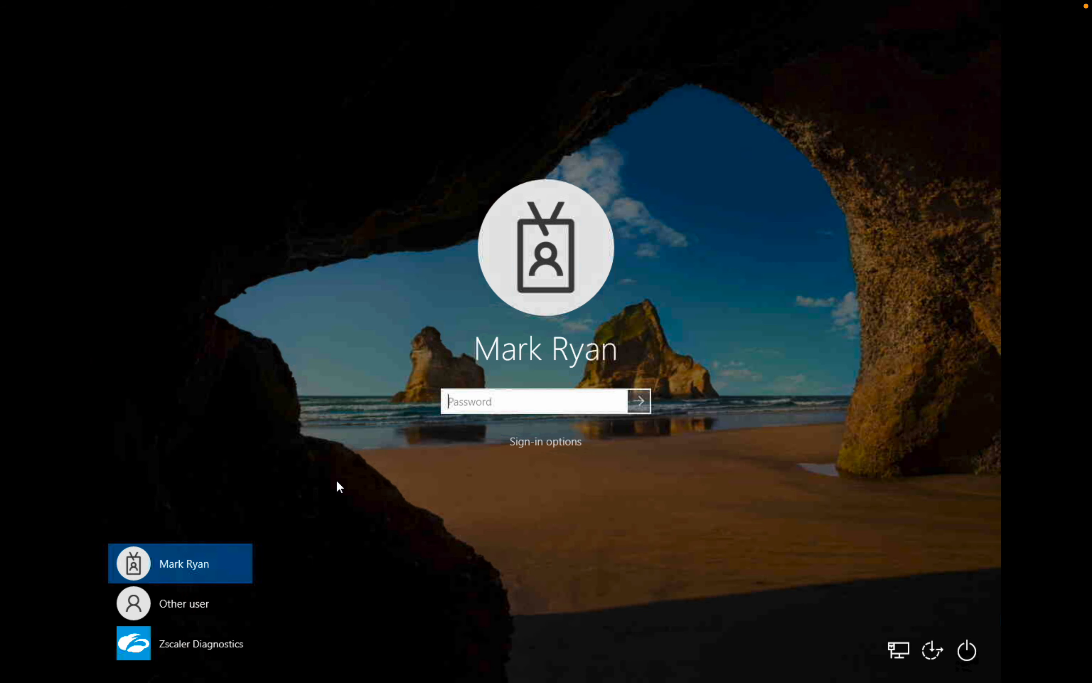
{"action": "left_click", "coordinate": [177, 642]}
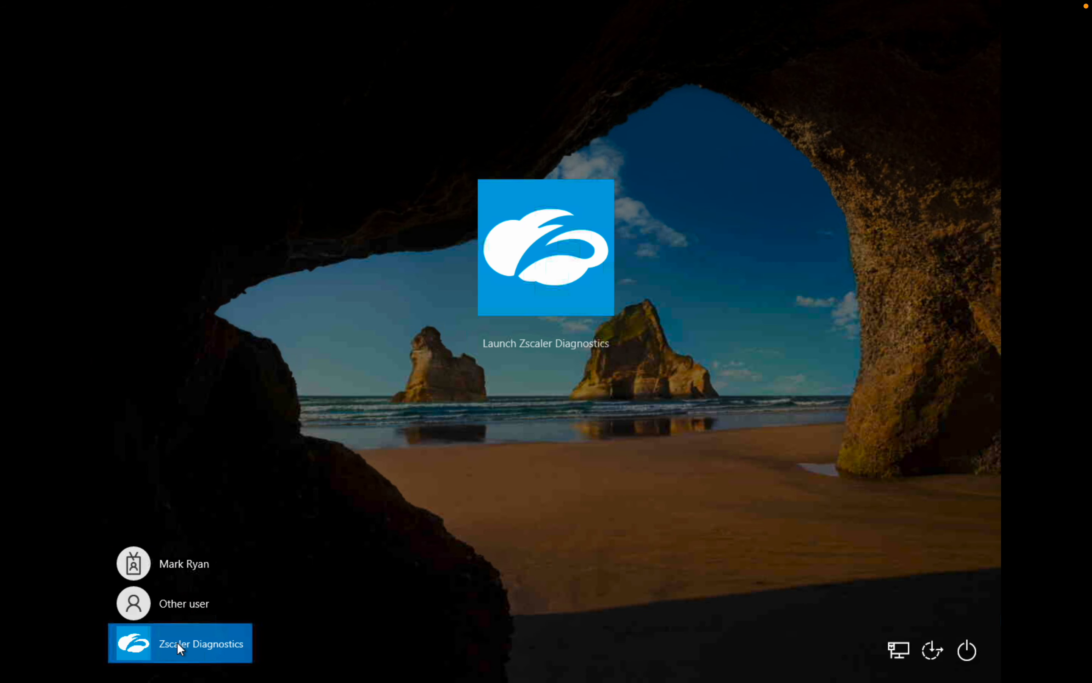
{"action": "left_click", "coordinate": [550, 344]}
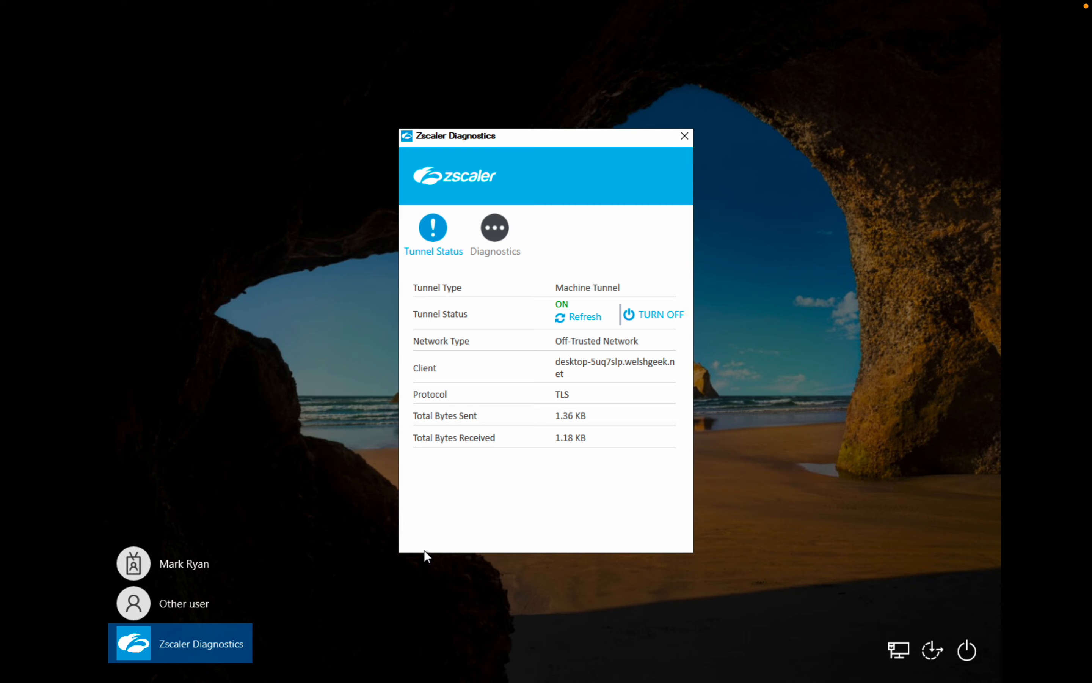
{"action": "left_click", "coordinate": [687, 138]}
Select the domain user's account on the sign-in screen and sign in to Windows with the account password
{"action": "left_click", "coordinate": [169, 570]}
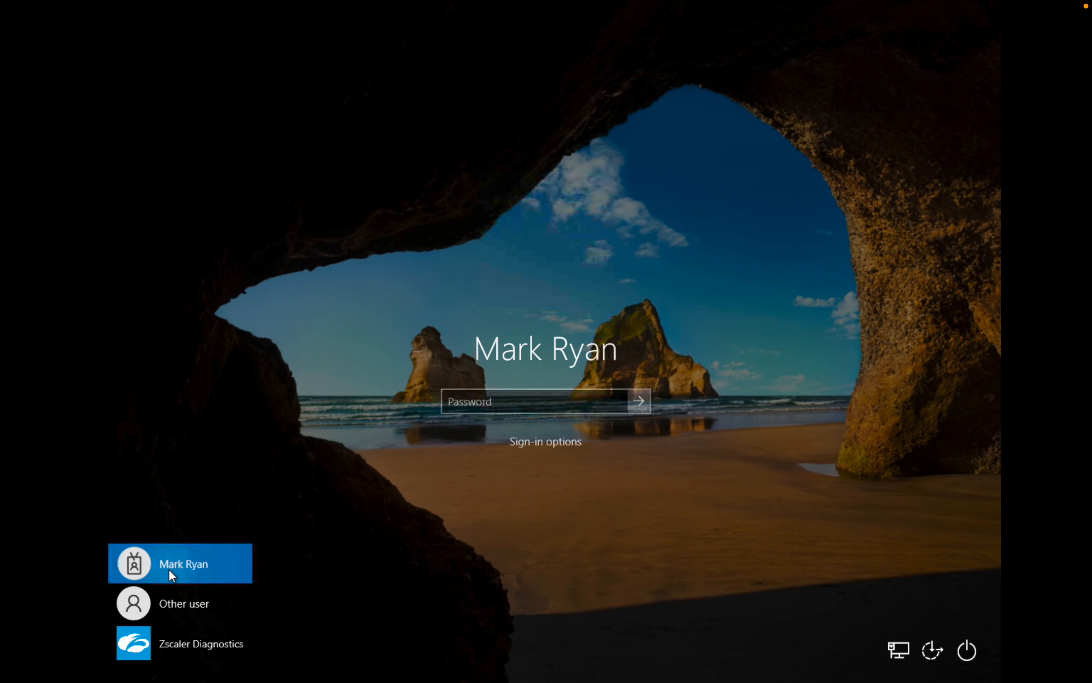
{"action": "type", "text": "•••••••"}
{"action": "key", "text": "Return"}
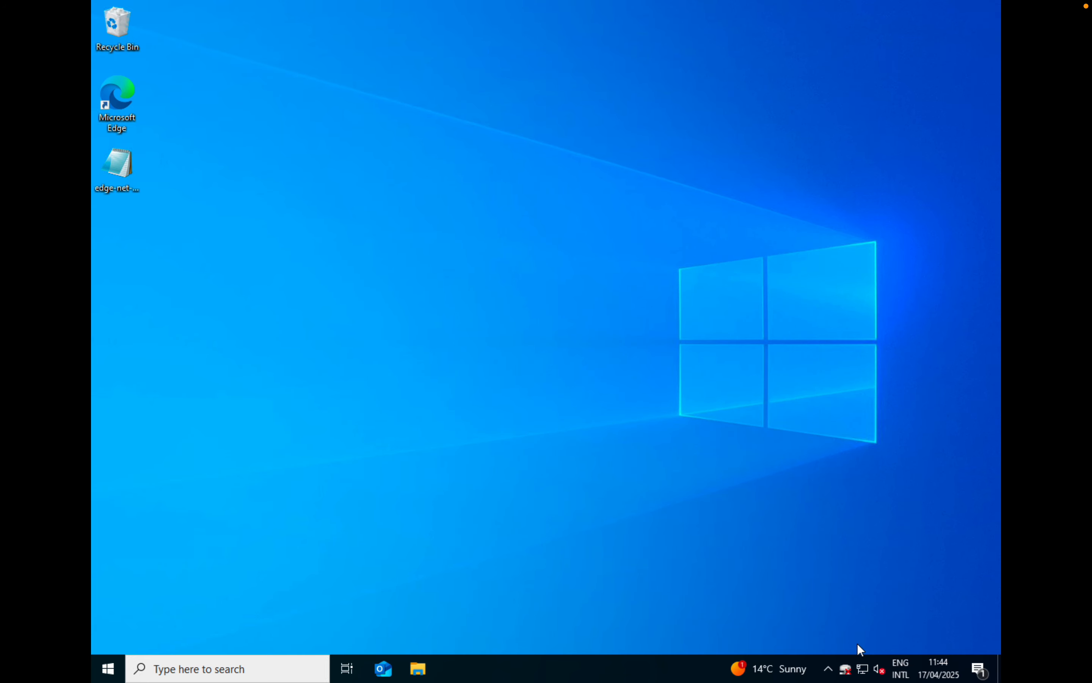
Open Zscaler Client Connector and review its Private Access connectivity and Internet Security status
{"action": "left_click", "coordinate": [829, 668]}
{"action": "left_click", "coordinate": [834, 635]}
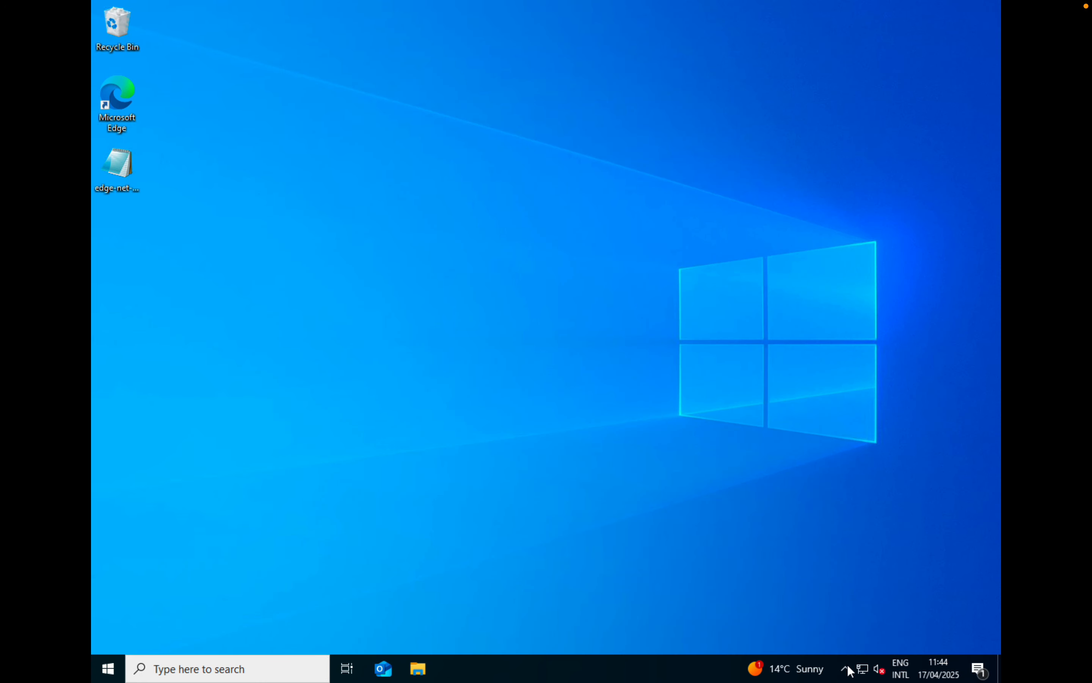
{"action": "left_click", "coordinate": [846, 669]}
{"action": "right_click", "coordinate": [832, 642]}
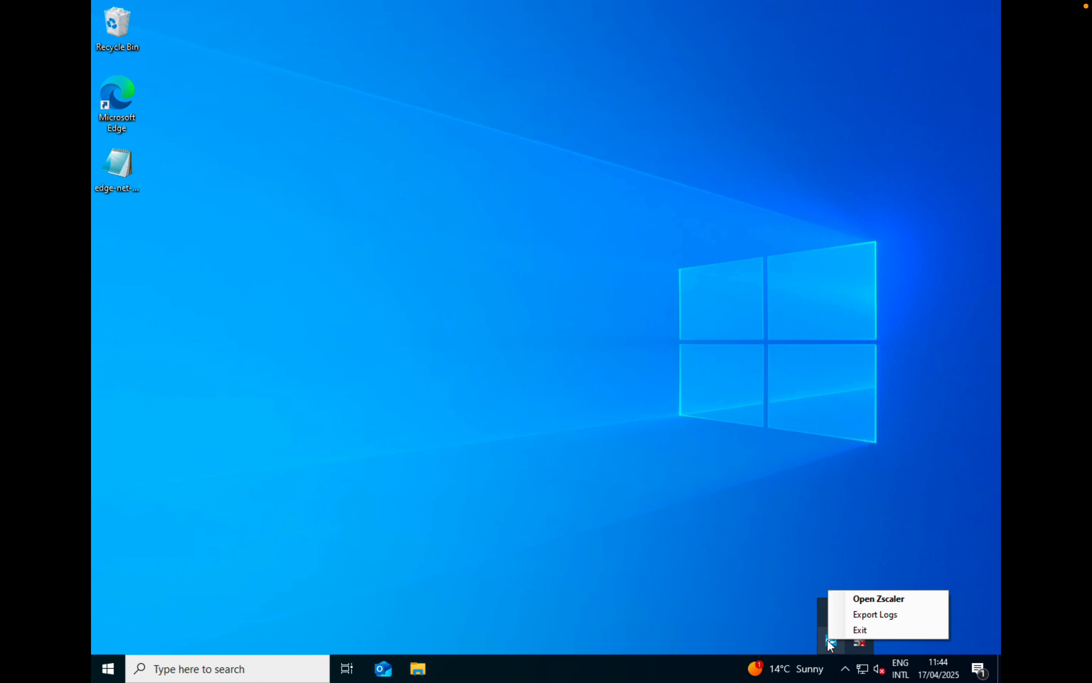
{"action": "left_click", "coordinate": [869, 595]}
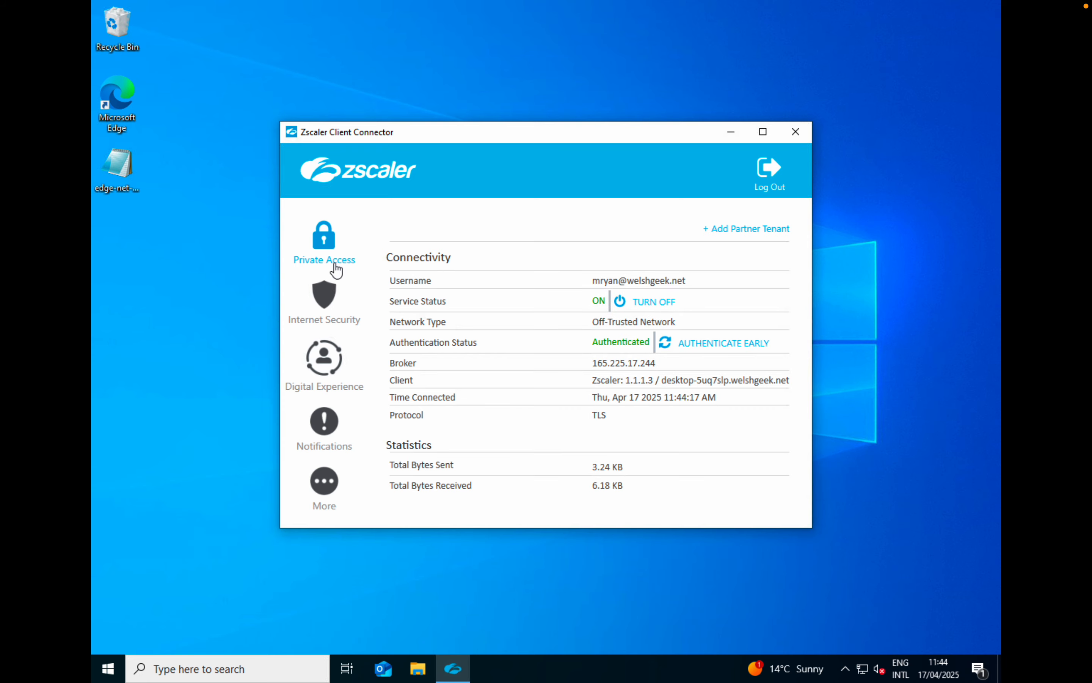
{"action": "left_click", "coordinate": [325, 299]}
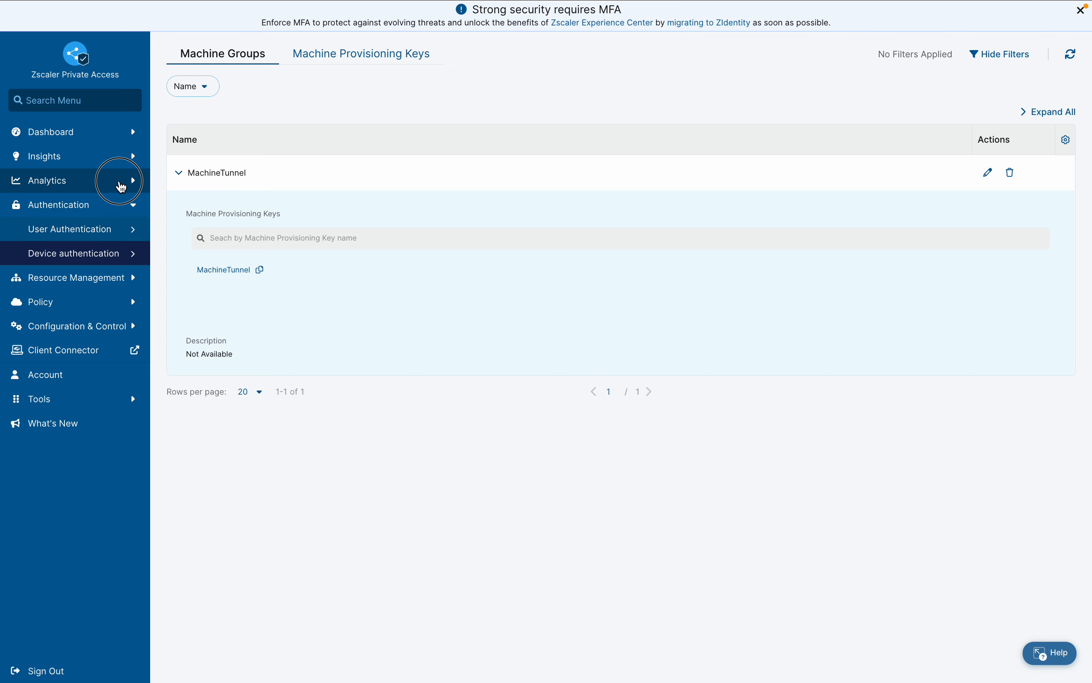
Switch to the Zscaler Private Access portal, open the Diagnostics user activity logs and examine the machine tunnel entries for Microsoft login policies
{"action": "left_click", "coordinate": [121, 186]}
{"action": "left_click", "coordinate": [103, 203]}
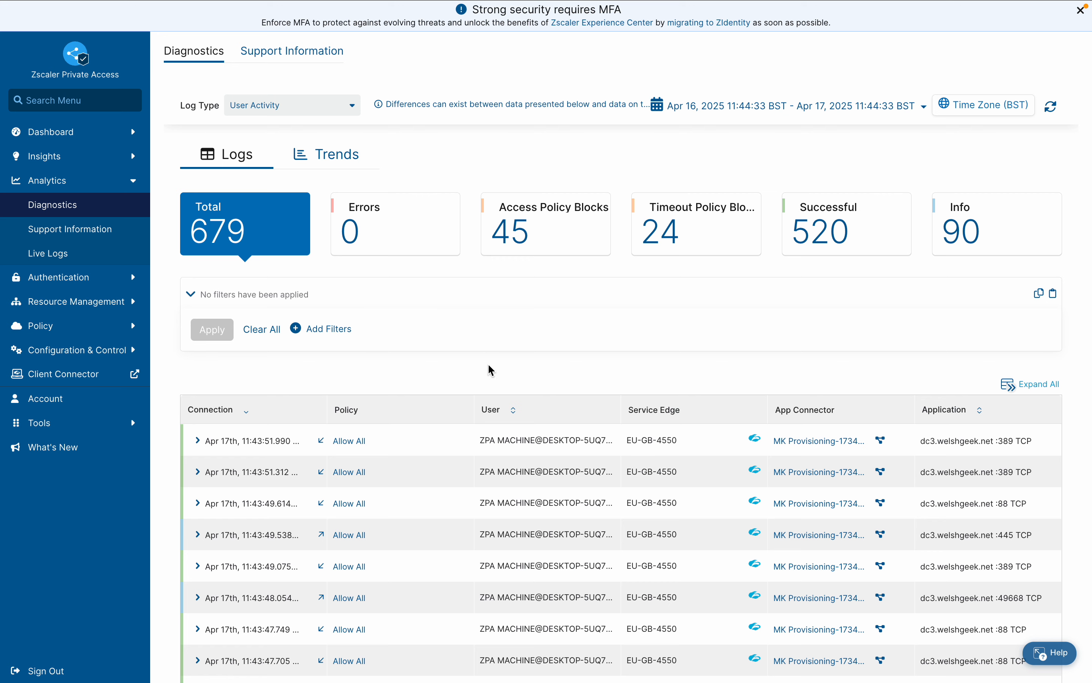
{"action": "scroll", "coordinate": [492, 386], "scroll_direction": "down", "scroll_amount": 2}
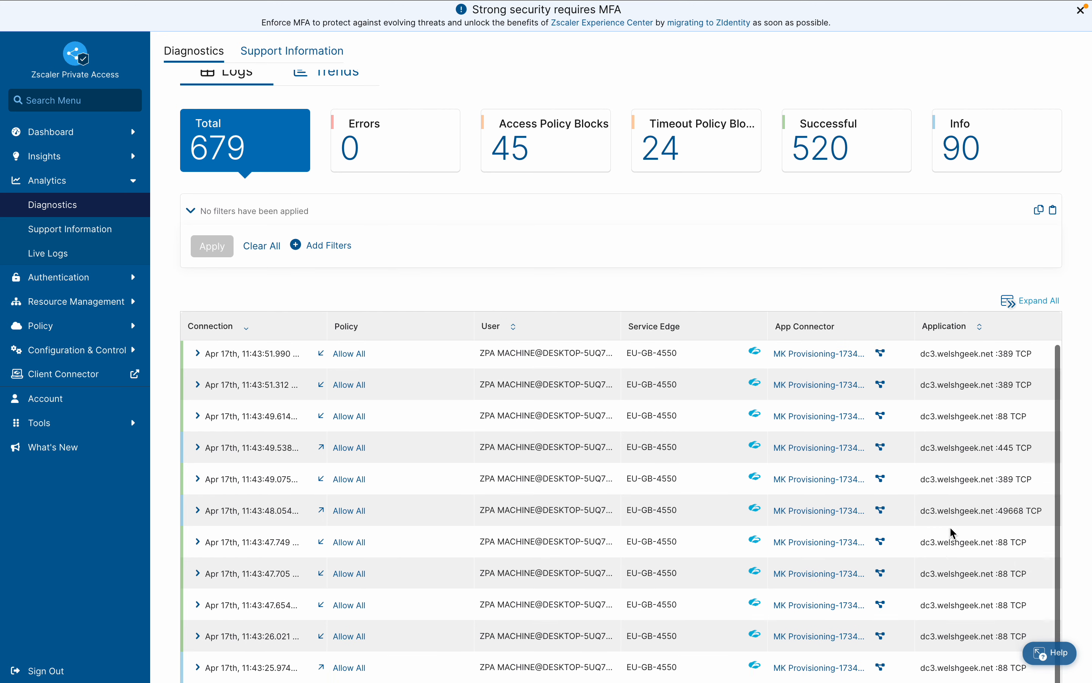
{"action": "scroll", "coordinate": [956, 497], "scroll_direction": "down", "scroll_amount": 15}
{"action": "scroll", "coordinate": [952, 533], "scroll_direction": "down", "scroll_amount": 5}
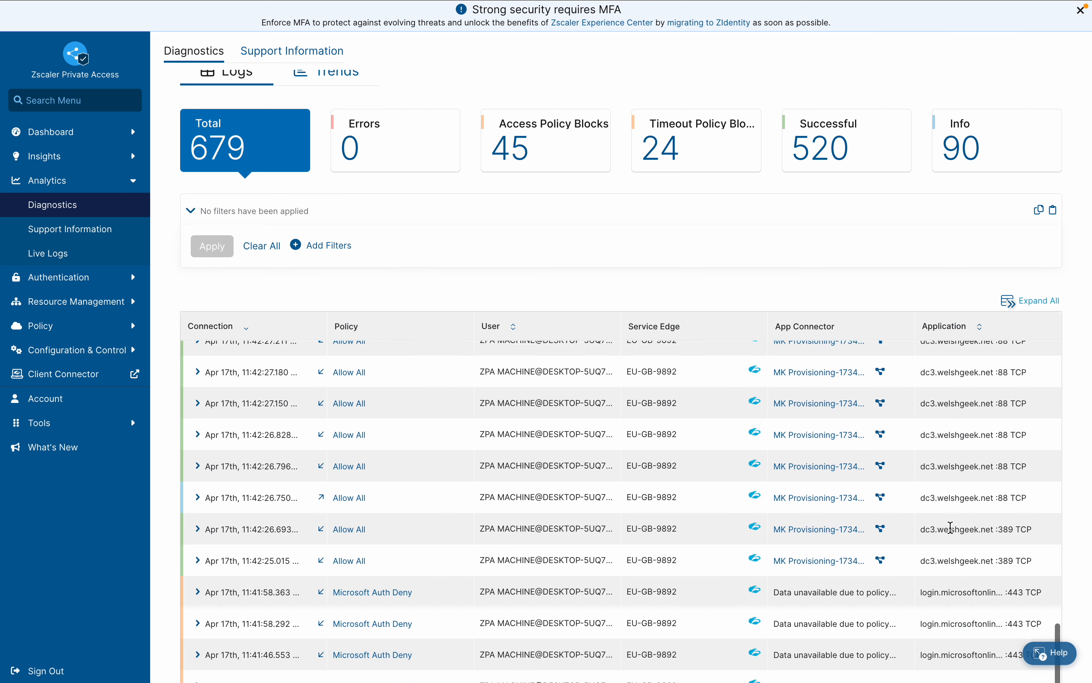
{"action": "scroll", "coordinate": [950, 527], "scroll_direction": "down", "scroll_amount": 8}
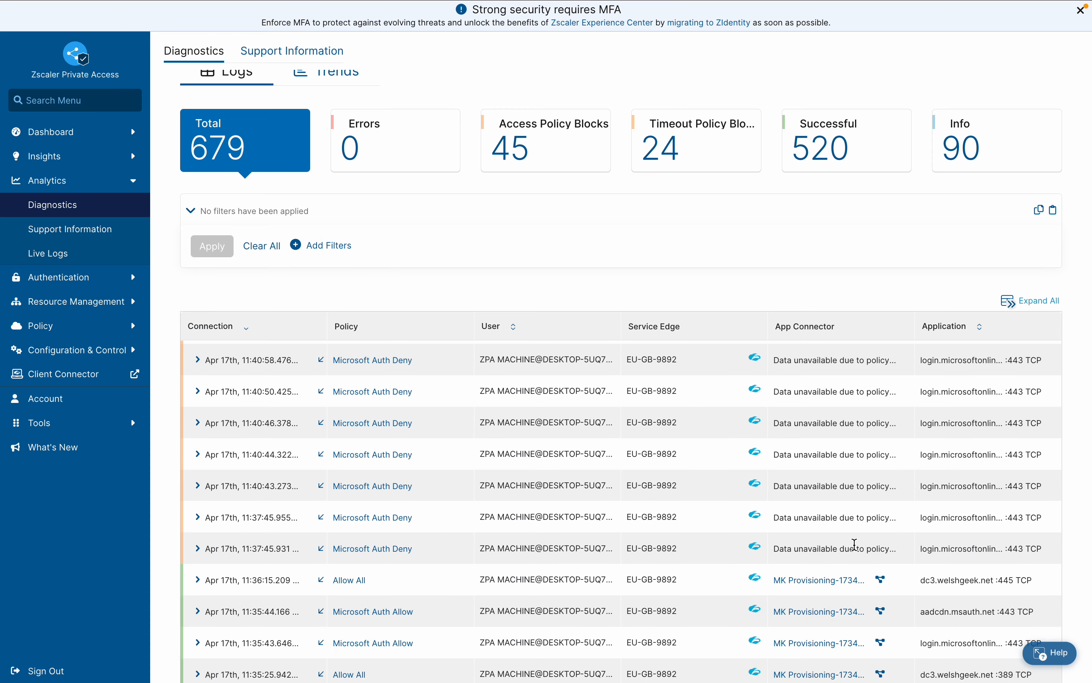
Refresh the user activity logs, expand the newest Microsoft Auth Allow entry to examine its machine tunnel details, and collapse it
{"action": "mouse_move", "coordinate": [799, 4]}
{"action": "scroll", "coordinate": [568, 500], "scroll_direction": "up", "scroll_amount": 10}
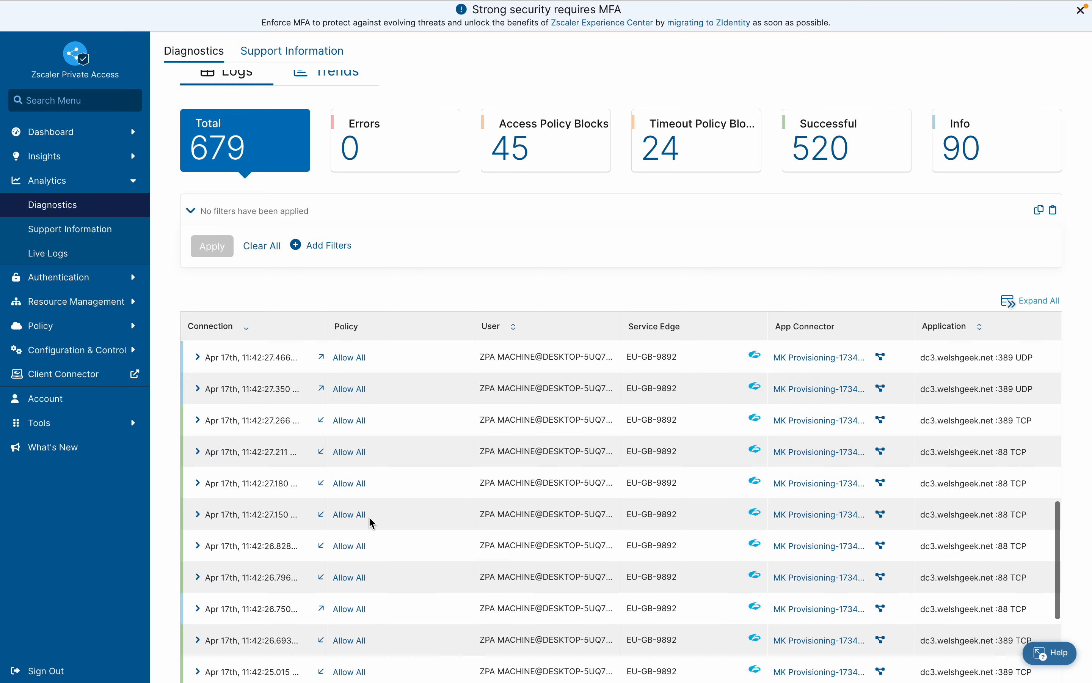
{"action": "scroll", "coordinate": [371, 522], "scroll_direction": "up", "scroll_amount": 10}
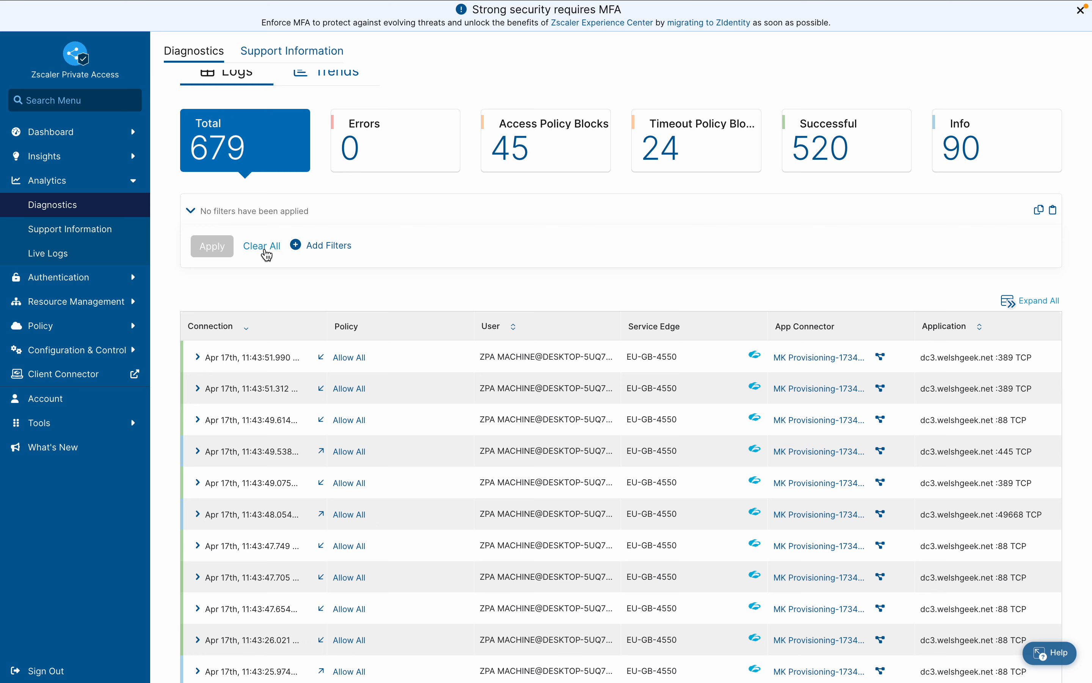
{"action": "left_click", "coordinate": [263, 246]}
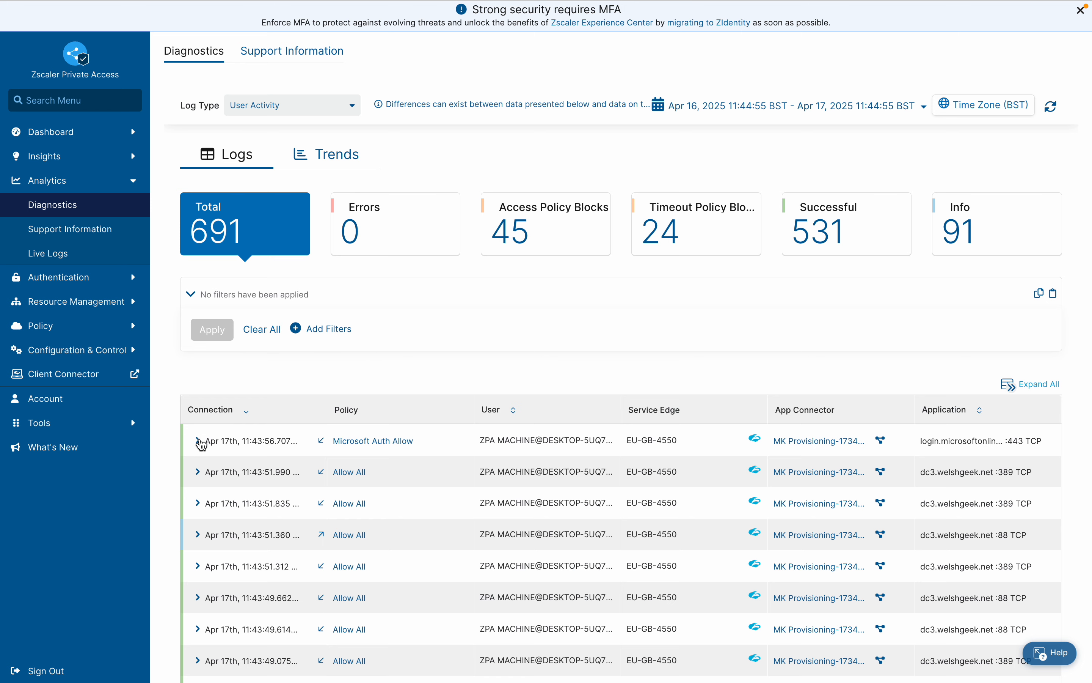
{"action": "left_click", "coordinate": [197, 440]}
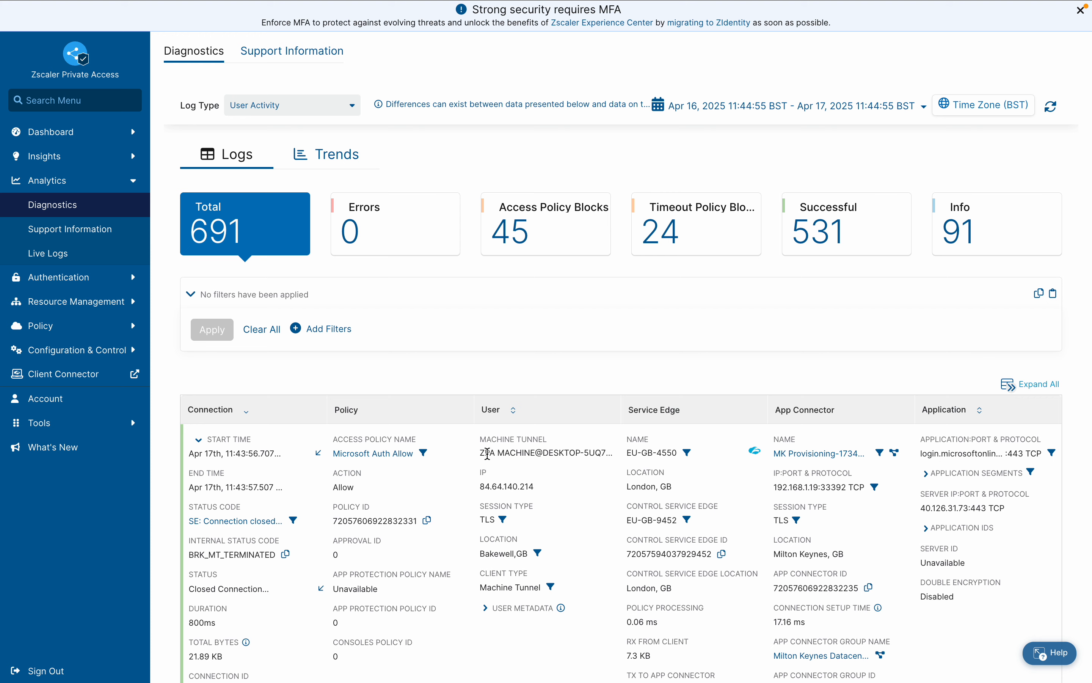
{"action": "left_click", "coordinate": [199, 440]}
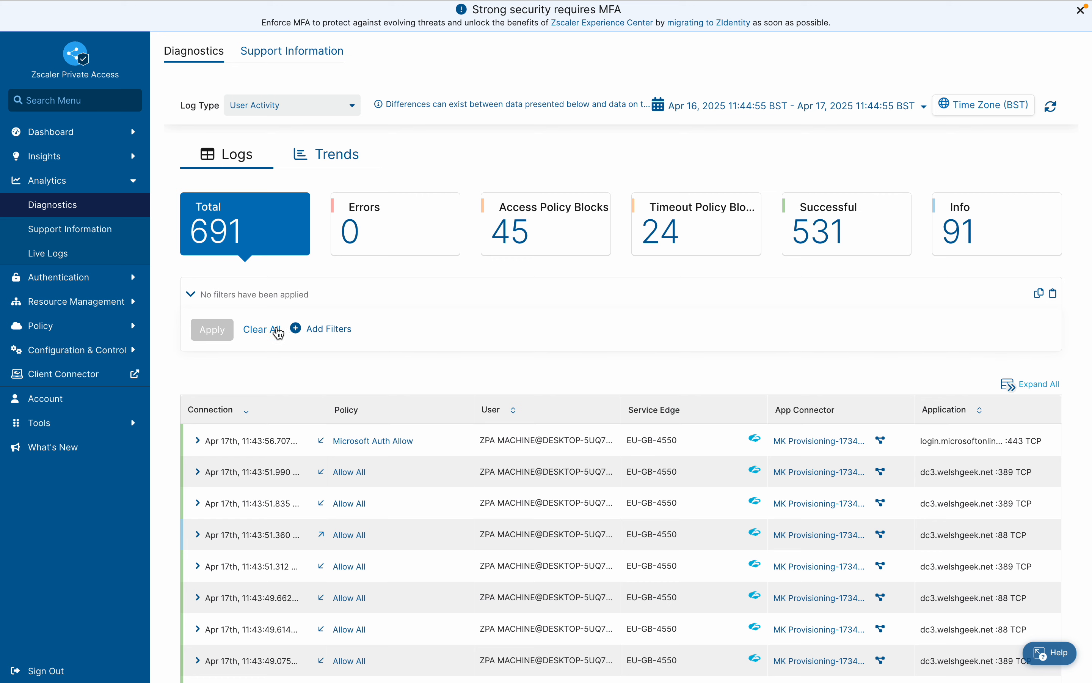
Reload the unfiltered logs and compare the user and machine tunnel entries under the Microsoft Auth Allow policy
{"action": "left_click", "coordinate": [270, 332]}
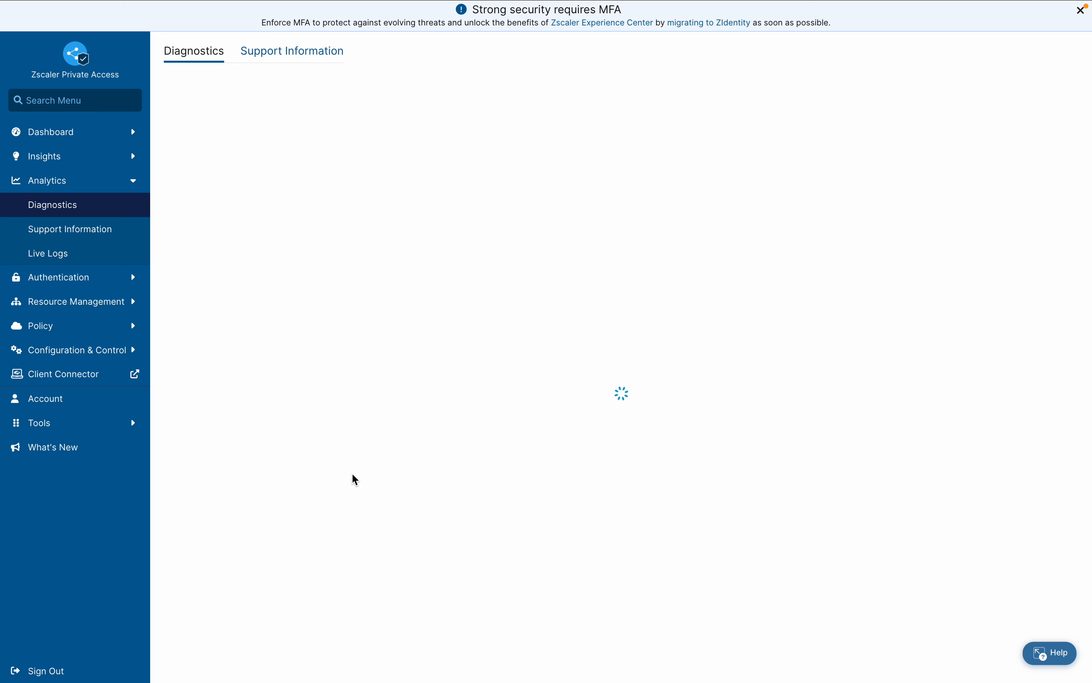
{"action": "scroll", "coordinate": [294, 489], "scroll_direction": "down", "scroll_amount": 1}
{"action": "scroll", "coordinate": [289, 482], "scroll_direction": "down", "scroll_amount": 2}
{"action": "scroll", "coordinate": [407, 212], "scroll_direction": "down", "scroll_amount": 3}
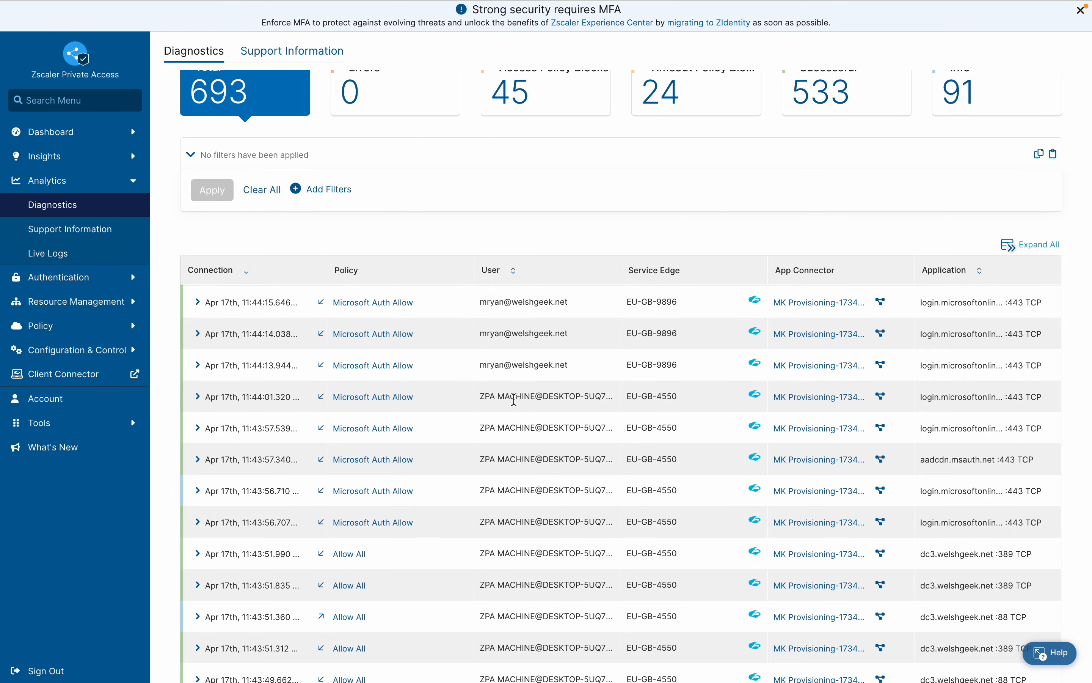
{"action": "scroll", "coordinate": [534, 542], "scroll_direction": "up", "scroll_amount": 3}
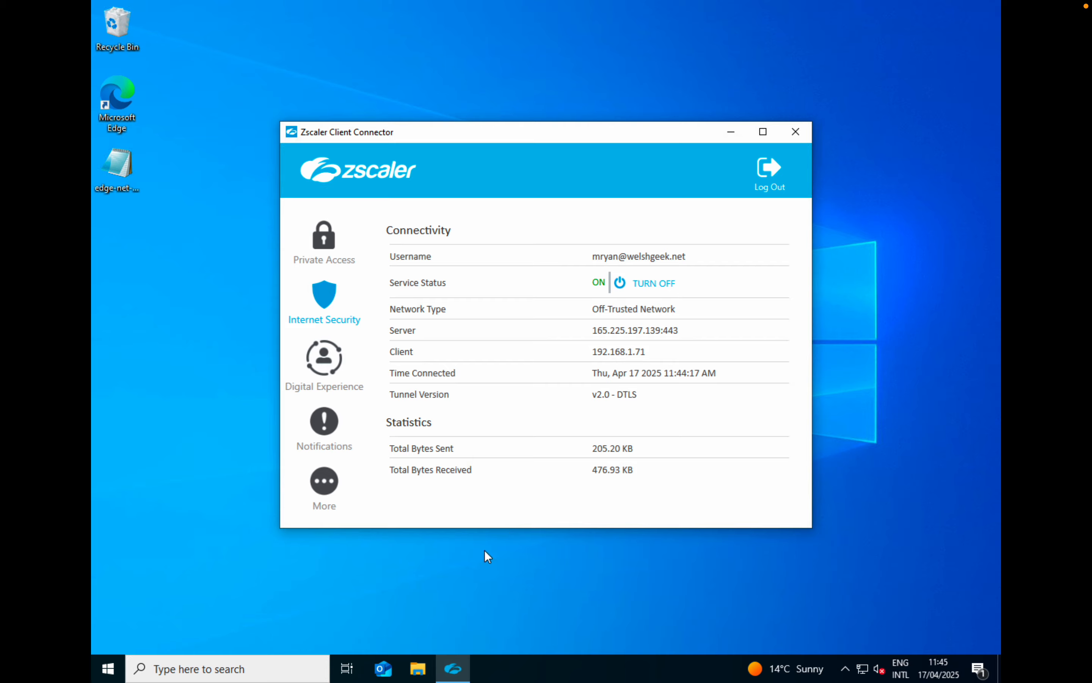
Switch to the Windows desktop, open a Command Prompt and run dsregcmd /status
{"action": "left_click", "coordinate": [107, 664]}
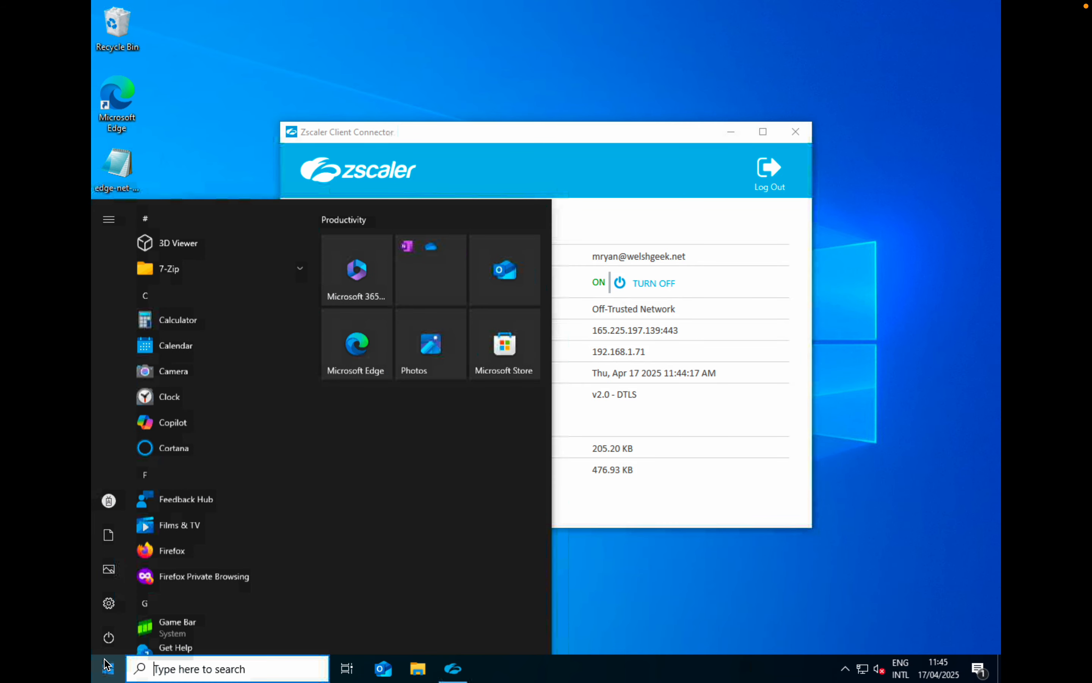
{"action": "type", "text": "cmd"}
{"action": "key", "text": "Return"}
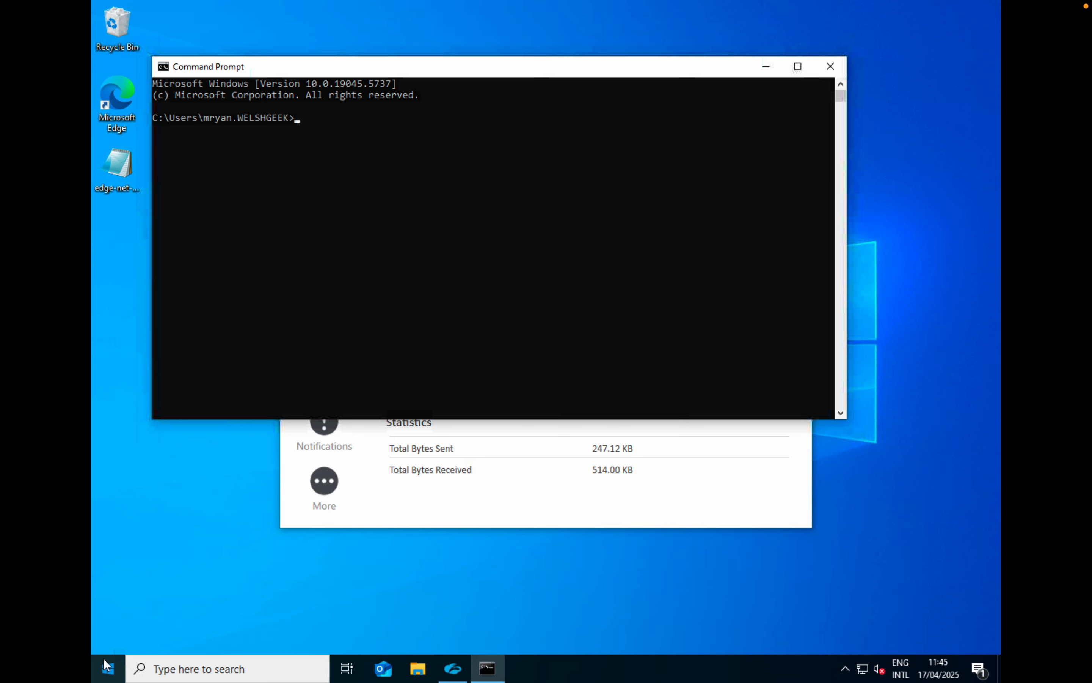
{"action": "type", "text": "dsregcmd /status"}
{"action": "key", "text": "Return"}
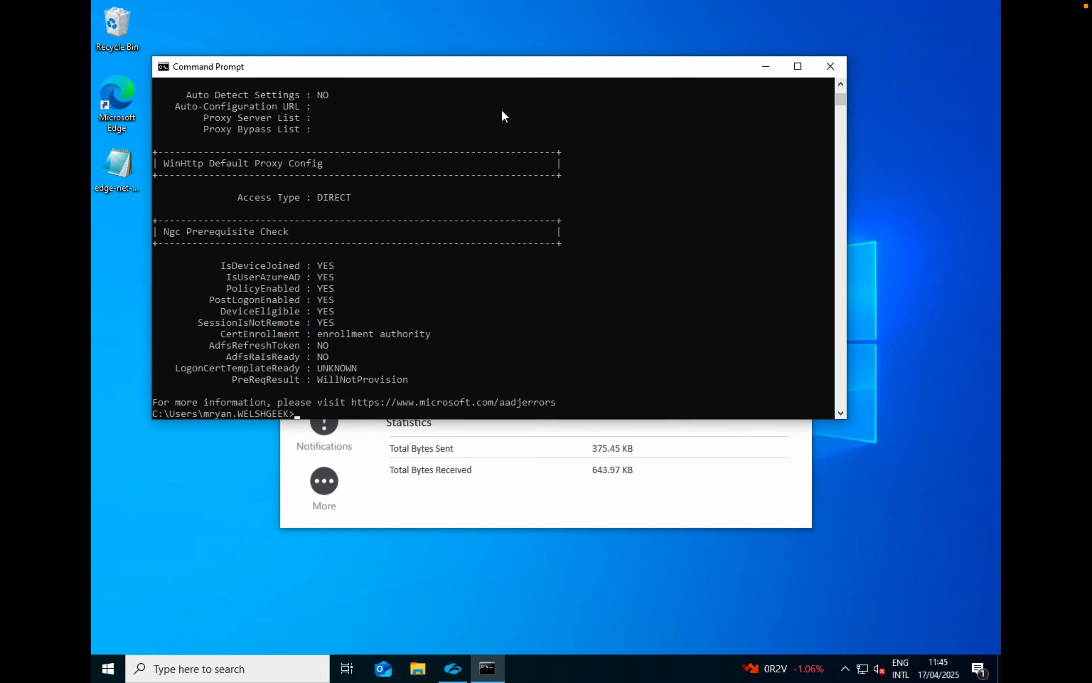
Maximize the Command Prompt, review the device state, device details and tenant details in the output, and close it
{"action": "key", "text": "super+Up"}
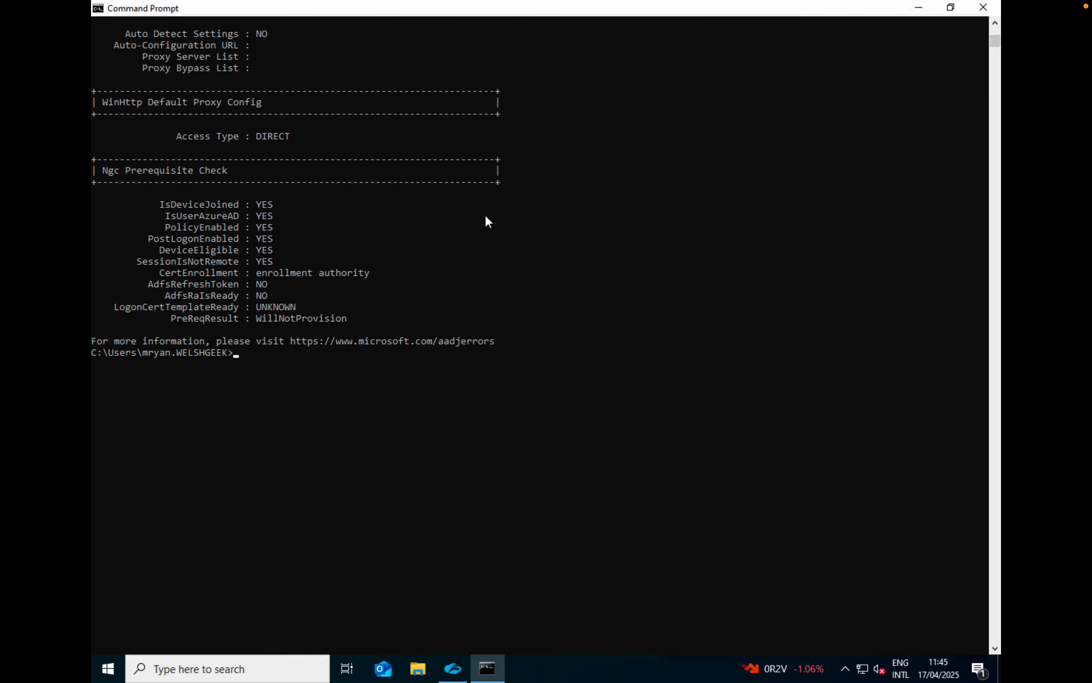
{"action": "scroll", "coordinate": [486, 216], "scroll_direction": "up", "scroll_amount": 20}
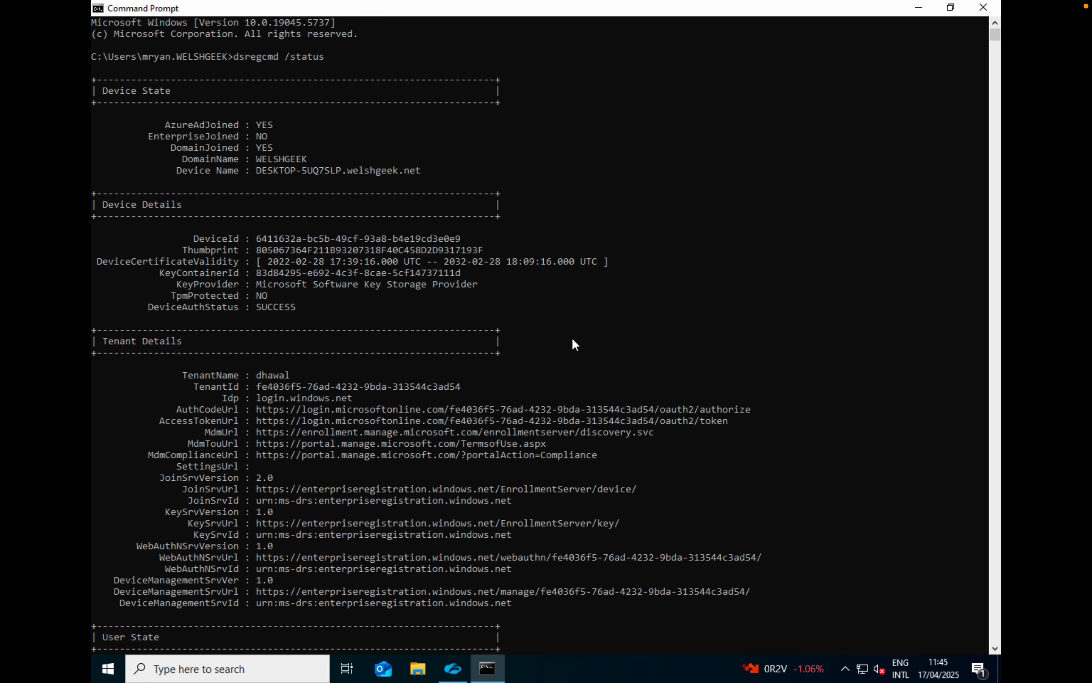
{"action": "left_click", "coordinate": [986, 13]}
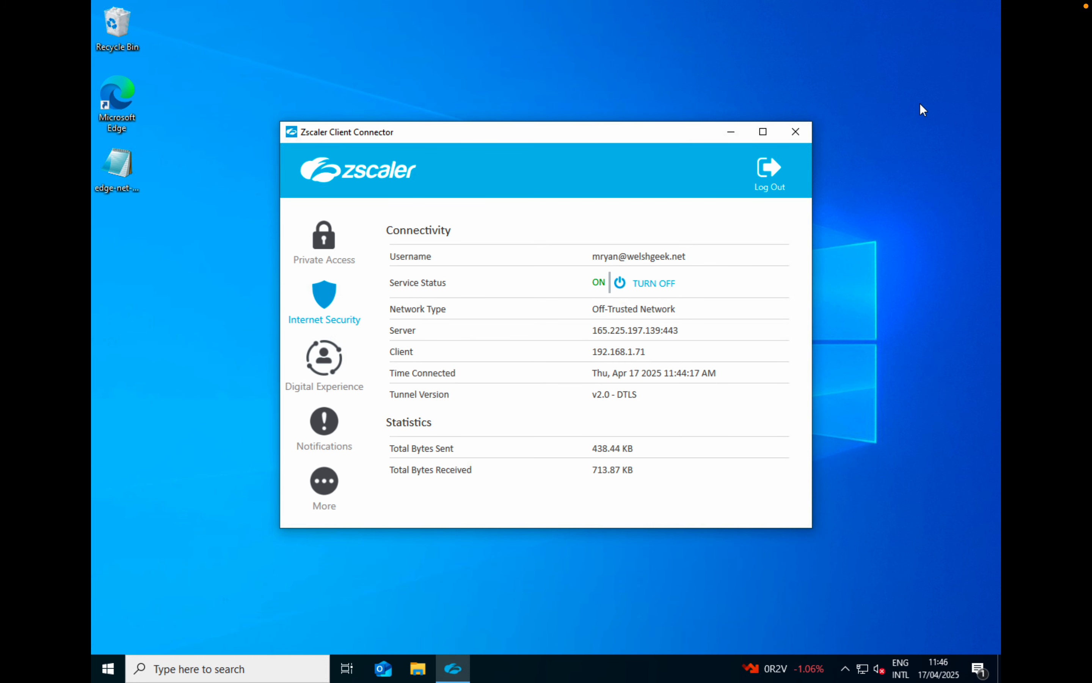